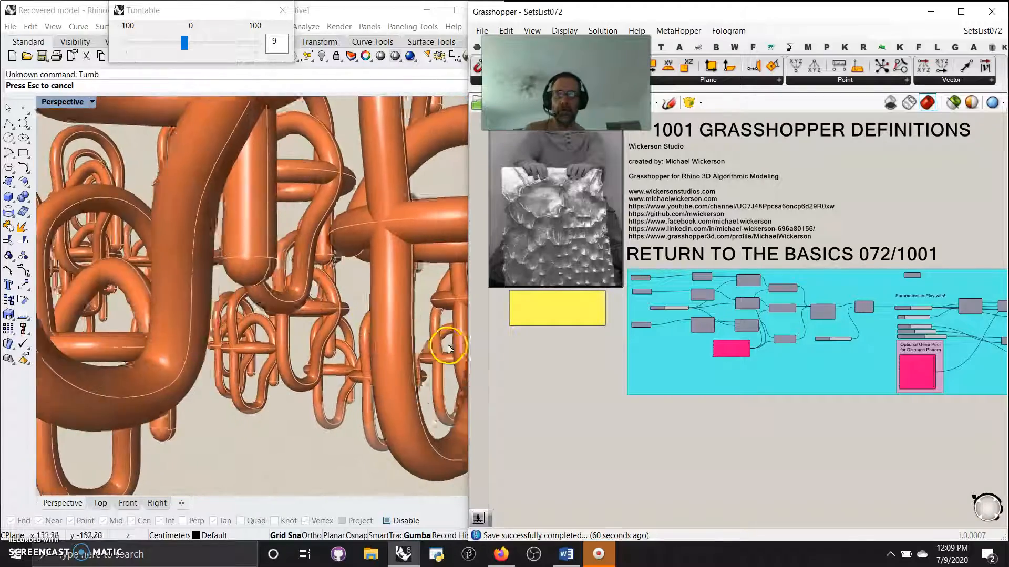
# End the turntable rotation, set the Perspective viewport to Shaded display mode and view the whole array of pipe forms.
pyautogui.click(645, 436)
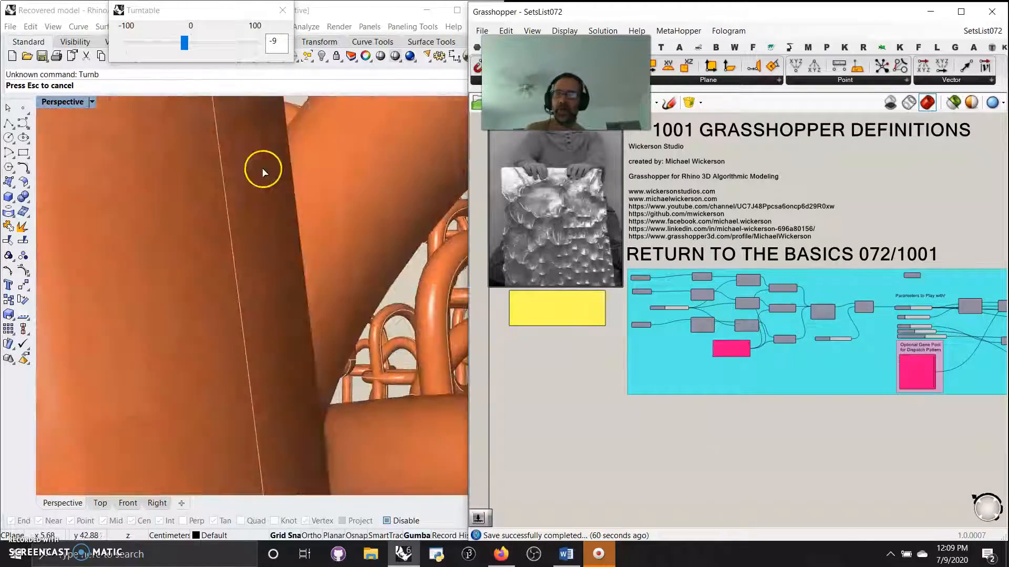
pyautogui.click(283, 10)
pyautogui.click(62, 102)
pyautogui.click(63, 144)
pyautogui.scroll(-8, 266, 296)
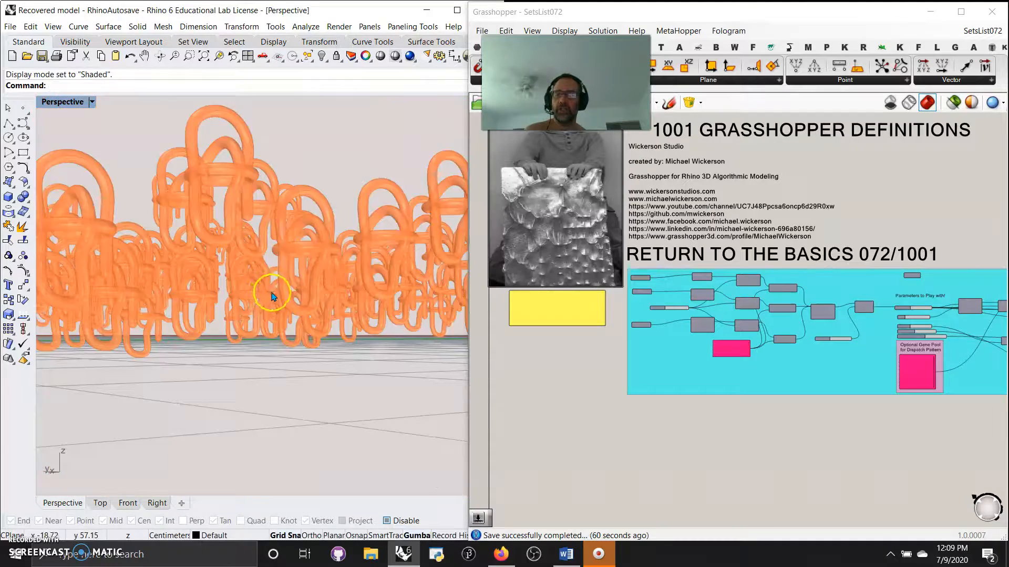
pyautogui.moveTo(302, 312); pyautogui.dragTo(284, 349, button='right')
pyautogui.scroll(-3, 304, 336)
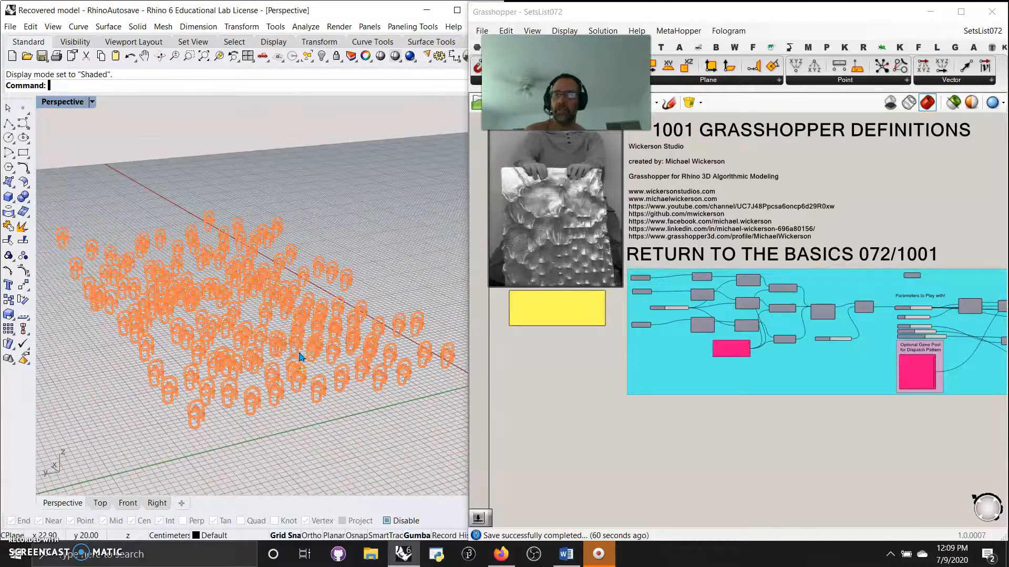
# Limit the geometry preview to selected components and preview the Circle and Ellipse components.
pyautogui.click(956, 104)
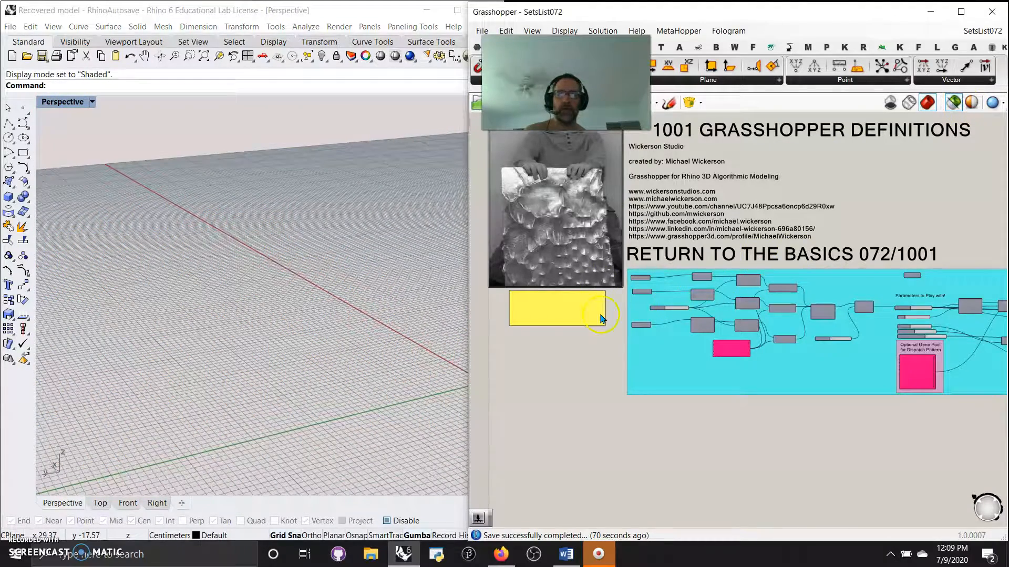
pyautogui.scroll(6, 694, 360)
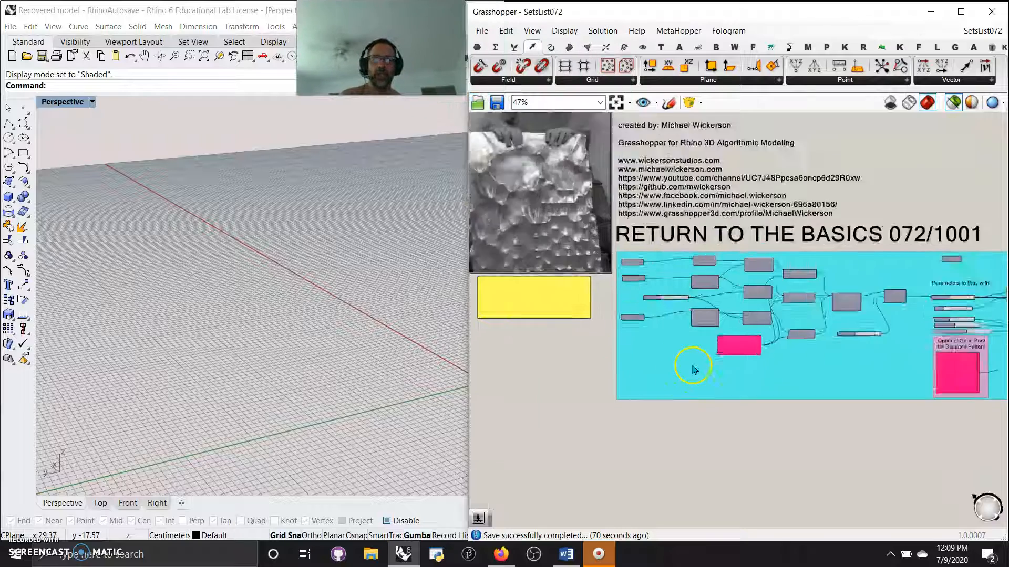
pyautogui.moveTo(640, 365); pyautogui.dragTo(703, 117, button='right')
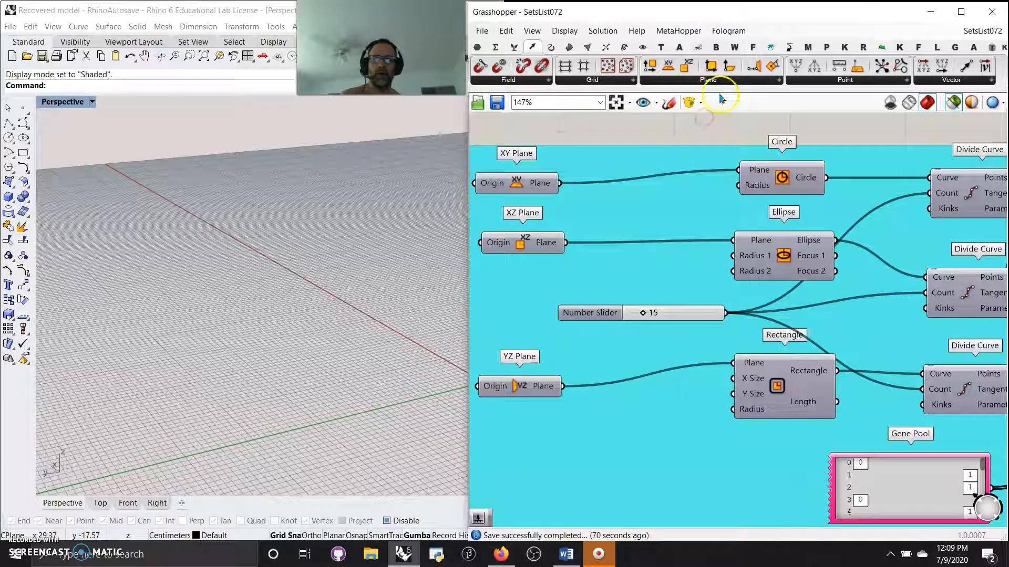
pyautogui.scroll(-2, 720, 244)
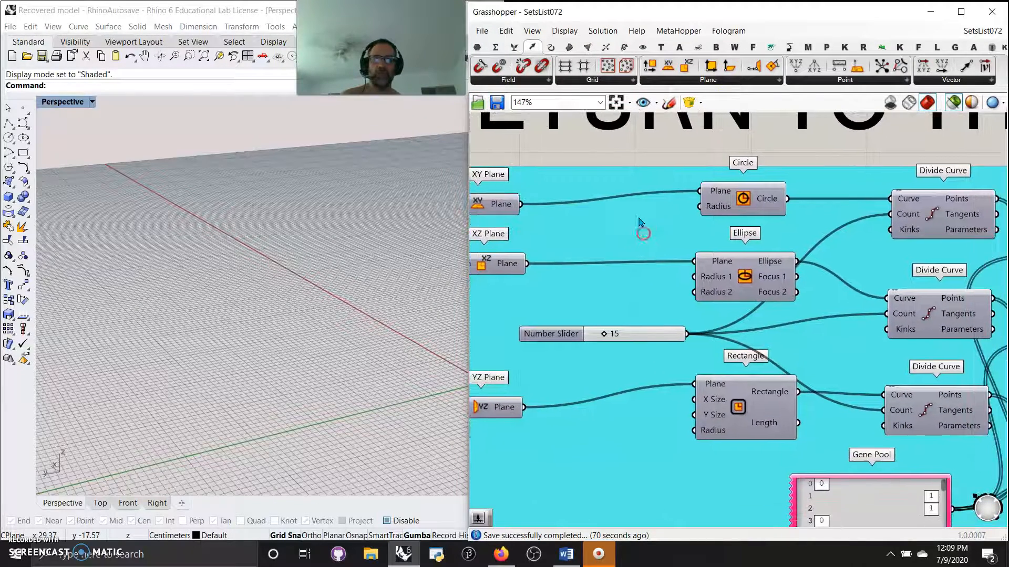
pyautogui.click(729, 203)
pyautogui.scroll(2, 252, 338)
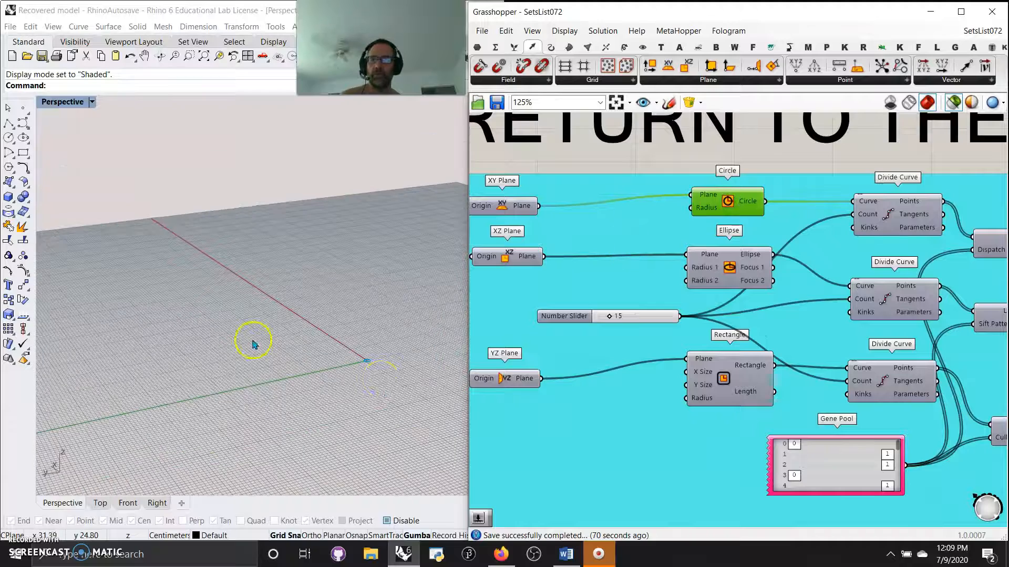
pyautogui.scroll(3, 370, 367)
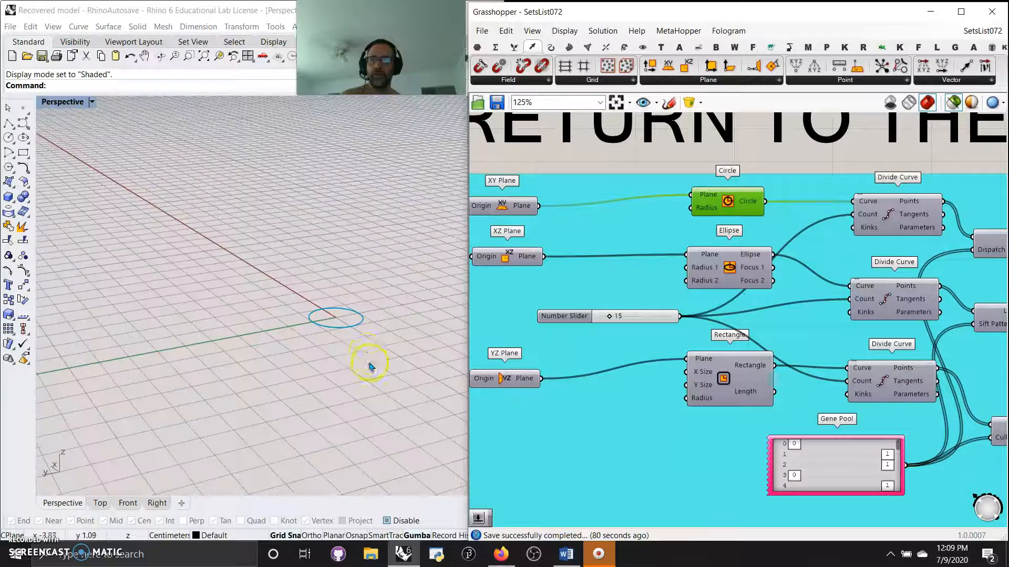
pyautogui.click(722, 277)
# Move the XY Plane, XZ Plane and YZ Plane components closer to the Circle, Ellipse and Rectangle components they feed.
pyautogui.moveTo(520, 206); pyautogui.dragTo(626, 194)
pyautogui.moveTo(518, 254); pyautogui.dragTo(619, 252)
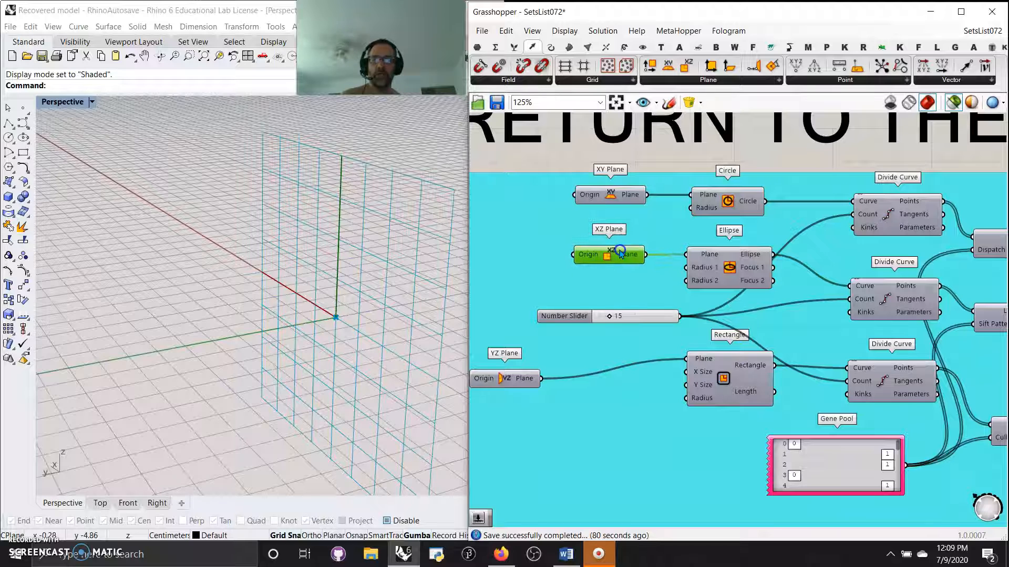
pyautogui.moveTo(525, 381); pyautogui.dragTo(629, 387)
# Preview the Rectangle, Ellipse and Circle shapes one after another.
pyautogui.click(723, 379)
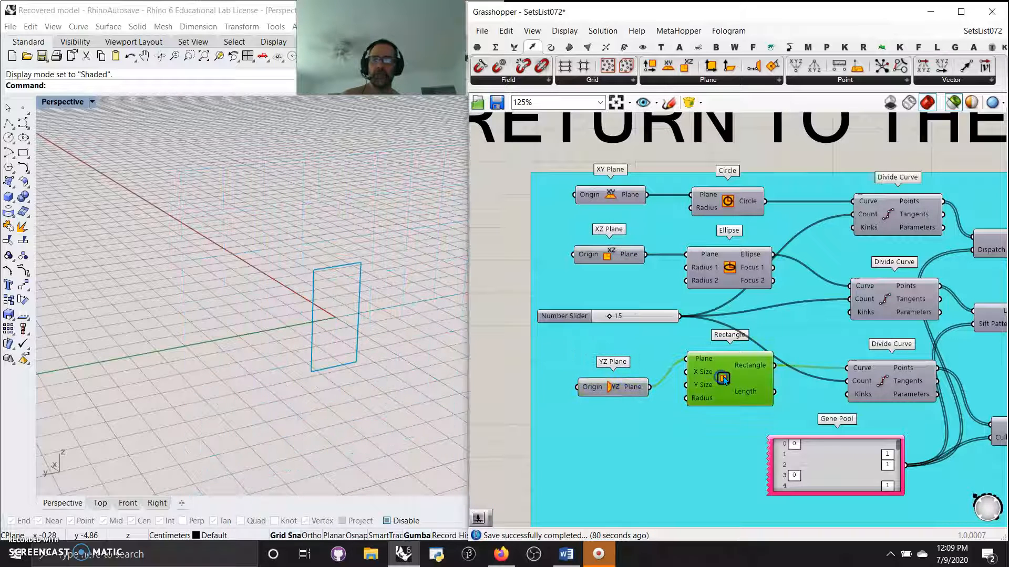
pyautogui.click(727, 273)
pyautogui.click(728, 205)
# Add a Combine Data component from the list tools on the canvas beside the Gene Pool.
pyautogui.moveTo(841, 251); pyautogui.dragTo(686, 241, button='right')
pyautogui.click(513, 46)
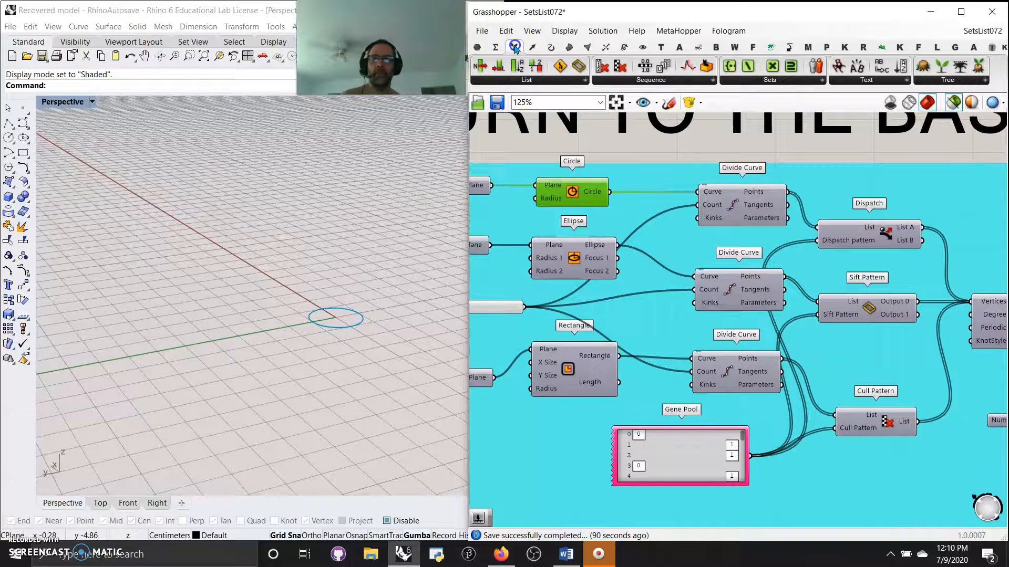
pyautogui.click(527, 80)
pyautogui.click(513, 266)
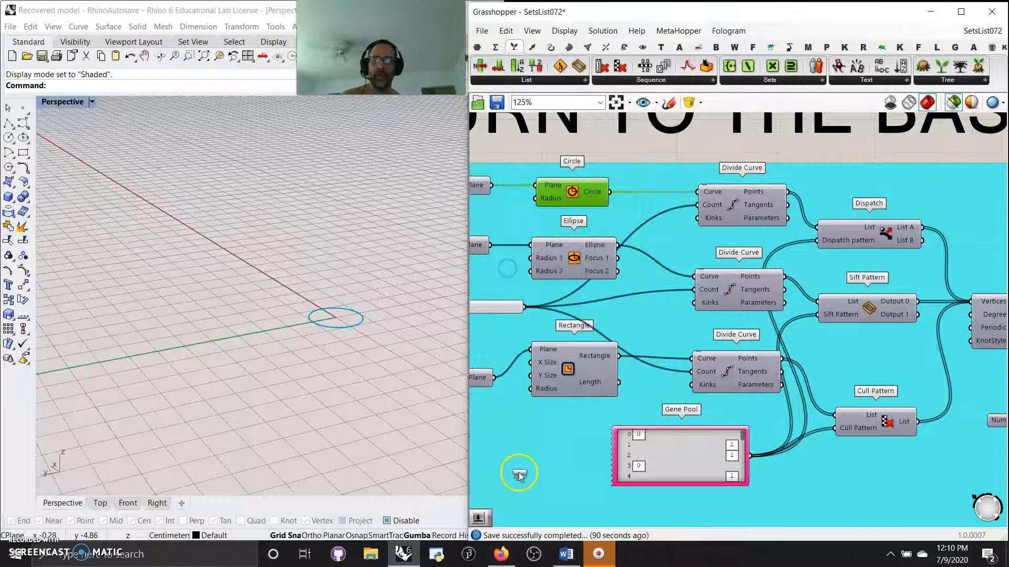
pyautogui.click(521, 470)
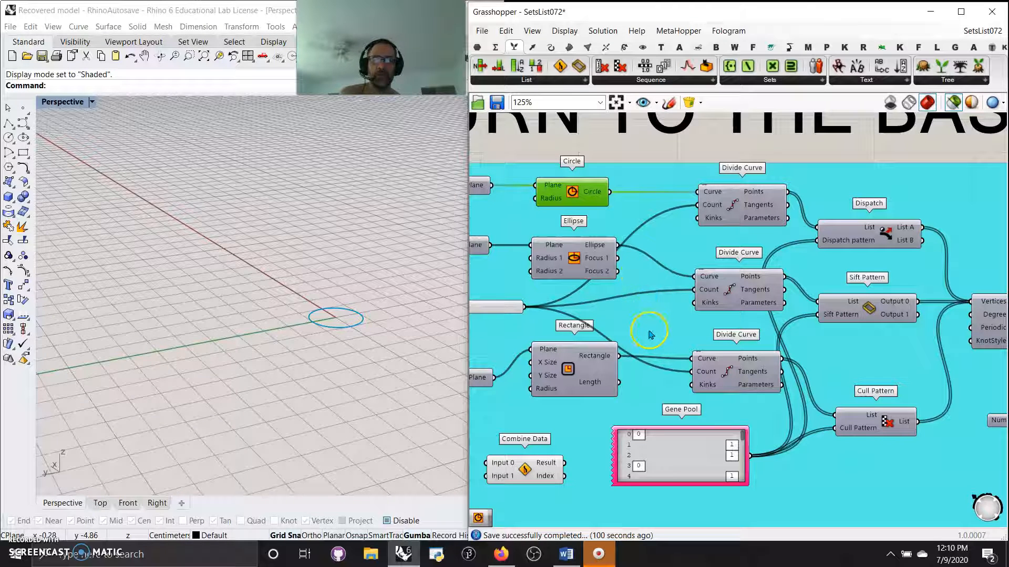
# Preview the division points of each of the three Divide Curve components in turn.
pyautogui.click(732, 205)
pyautogui.click(729, 289)
pyautogui.click(732, 371)
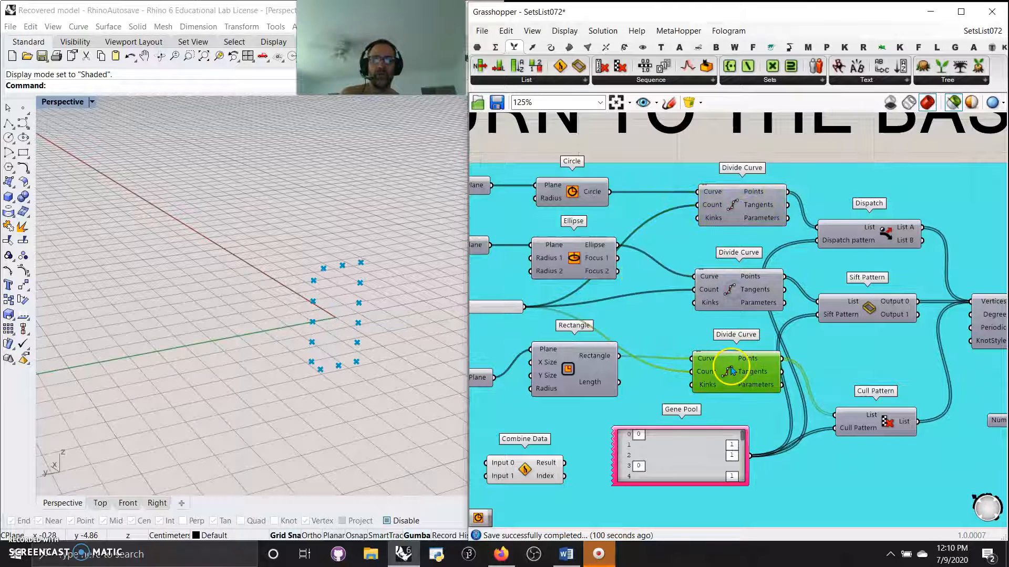
# Ungroup the cyan group enclosing the shape and list components.
pyautogui.click(772, 411)
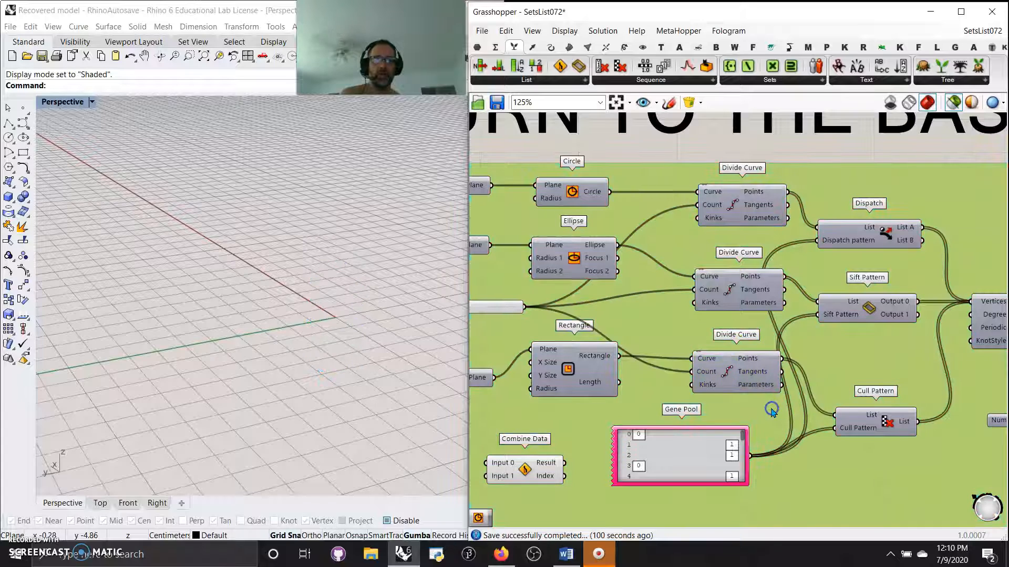
pyautogui.rightClick(771, 411)
pyautogui.click(802, 473)
# Examine the points of all three Divide Curve components together, and the curve from the Interpolate component.
pyautogui.moveTo(768, 419); pyautogui.dragTo(678, 227)
pyautogui.moveTo(379, 377); pyautogui.dragTo(356, 366, button='right')
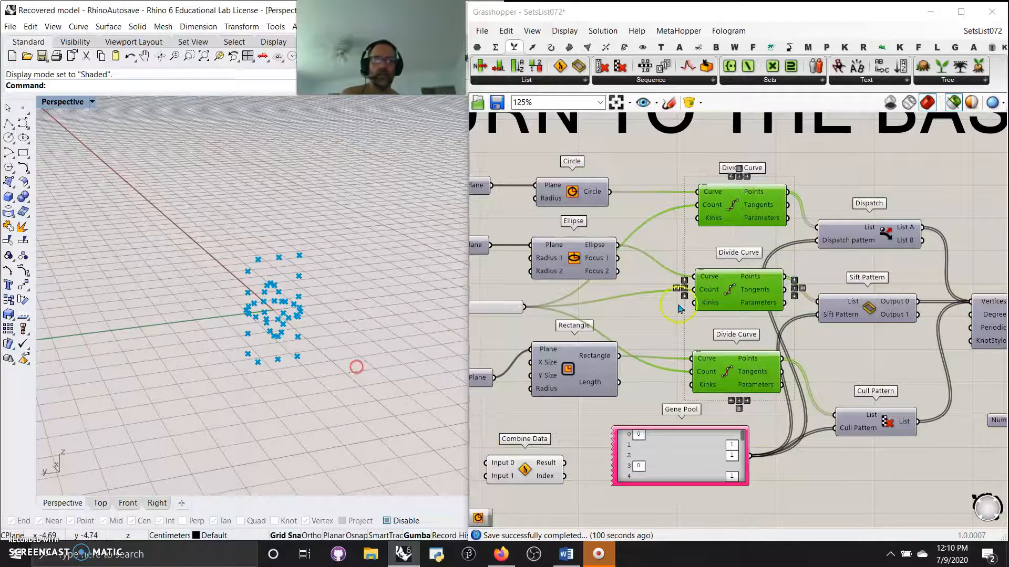
pyautogui.moveTo(911, 273); pyautogui.dragTo(804, 211, button='right')
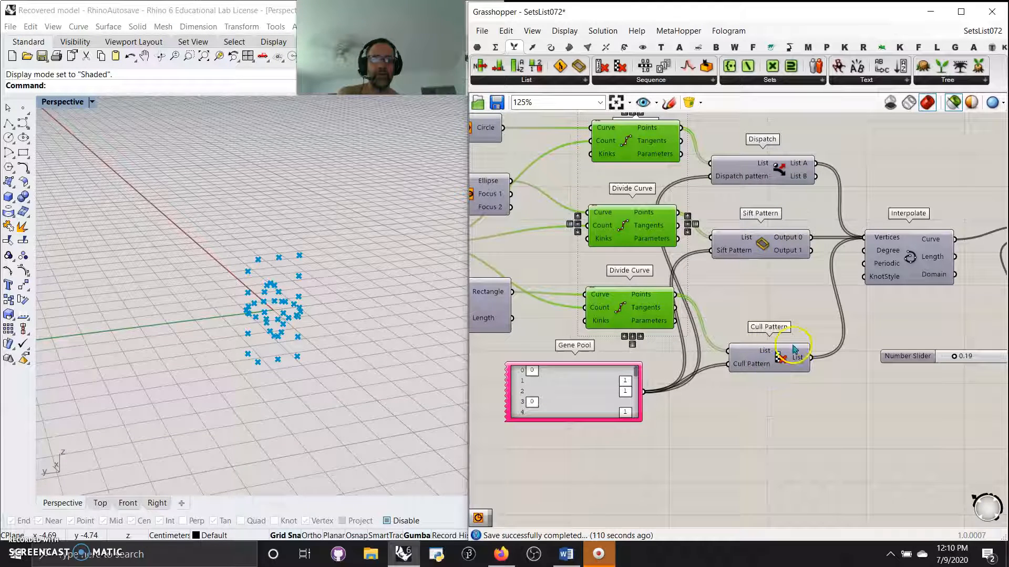
pyautogui.click(905, 267)
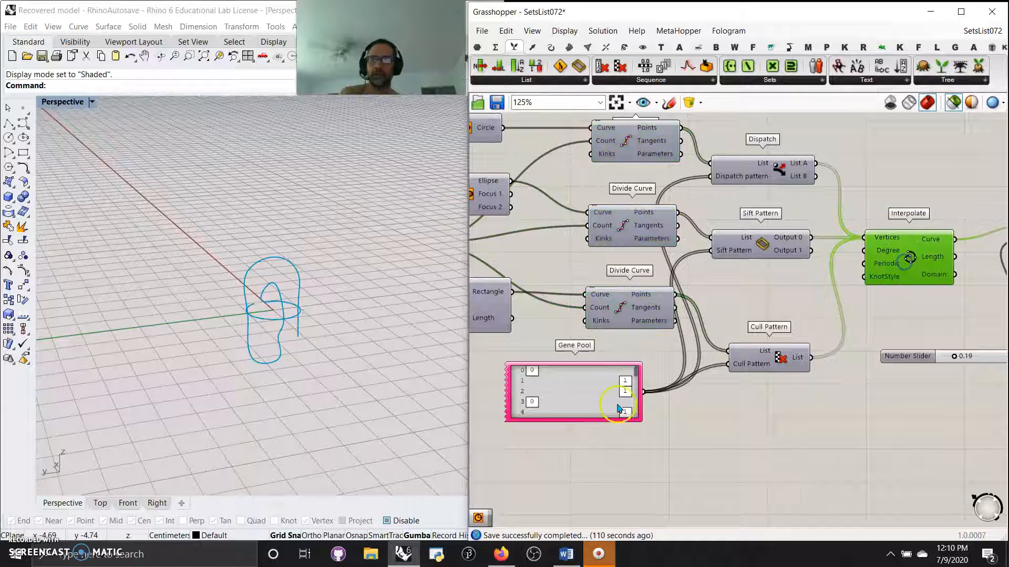
# Randomize the Gene Pool values repeatedly to vary the interpolated curve, finishing with a 100% randomization.
pyautogui.rightClick(568, 399)
pyautogui.click(621, 506)
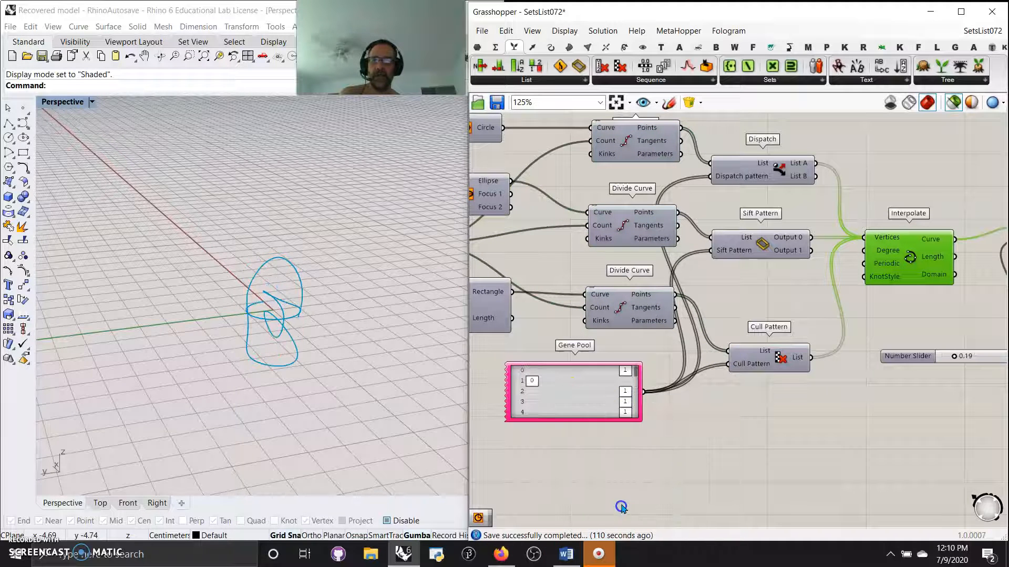
pyautogui.rightClick(558, 393)
pyautogui.rightClick(575, 405)
pyautogui.click(630, 499)
pyautogui.rightClick(579, 392)
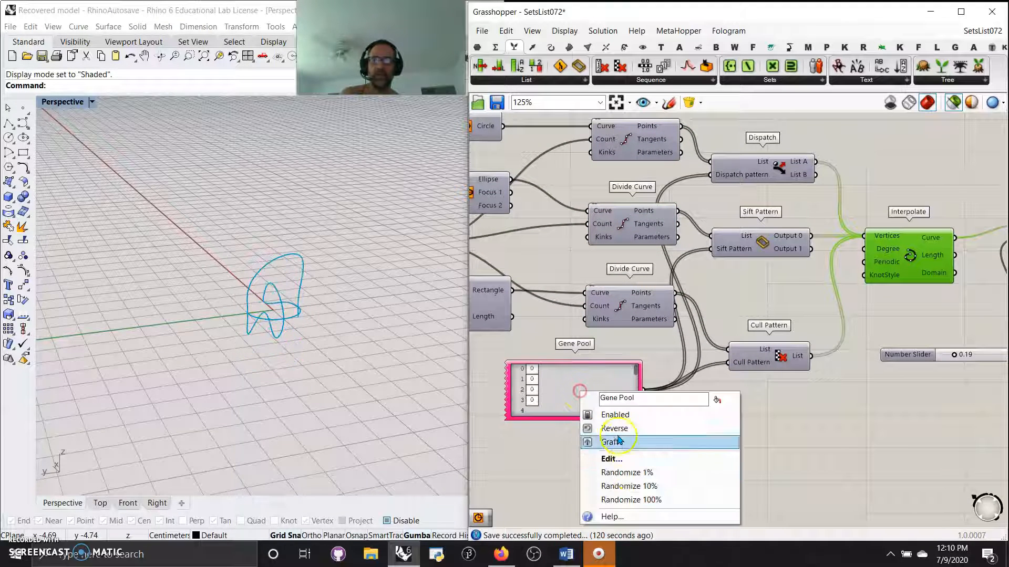
pyautogui.click(631, 500)
# Preview the Pipe component and set its radius slider to 0.12.
pyautogui.moveTo(924, 421); pyautogui.dragTo(667, 422, button='right')
pyautogui.click(804, 237)
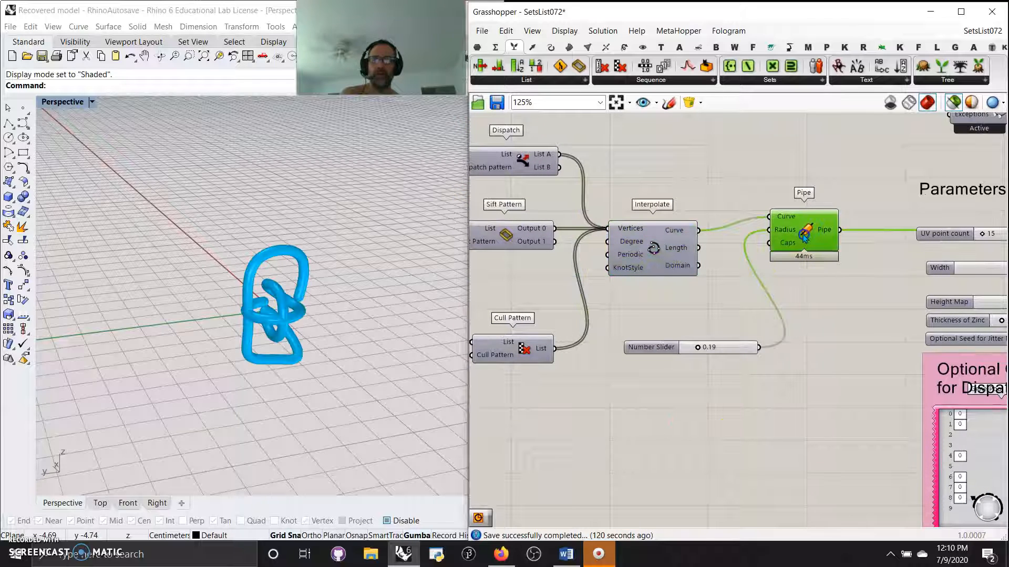
pyautogui.moveTo(546, 429); pyautogui.dragTo(671, 411, button='right')
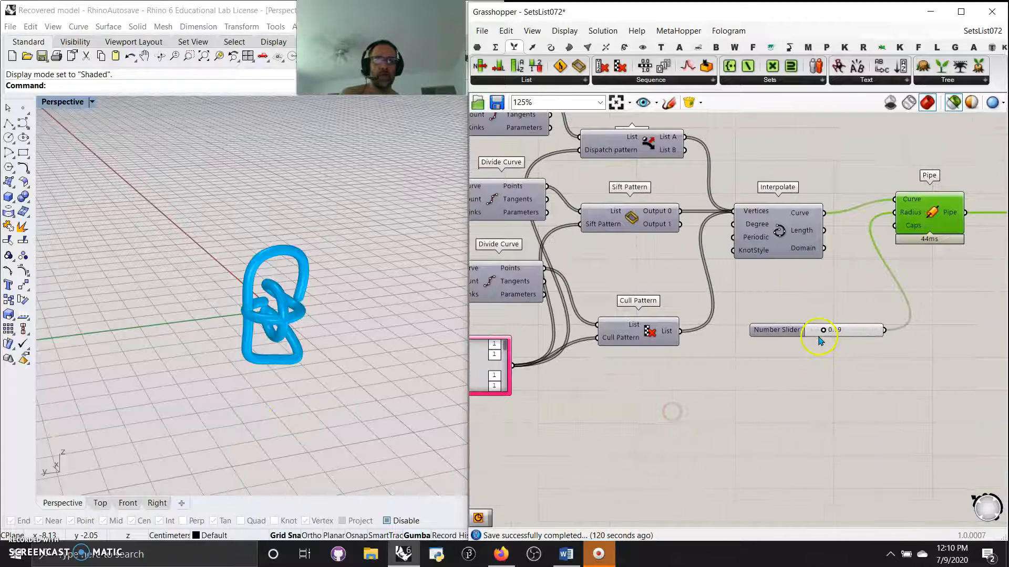
pyautogui.moveTo(824, 330); pyautogui.dragTo(820, 333)
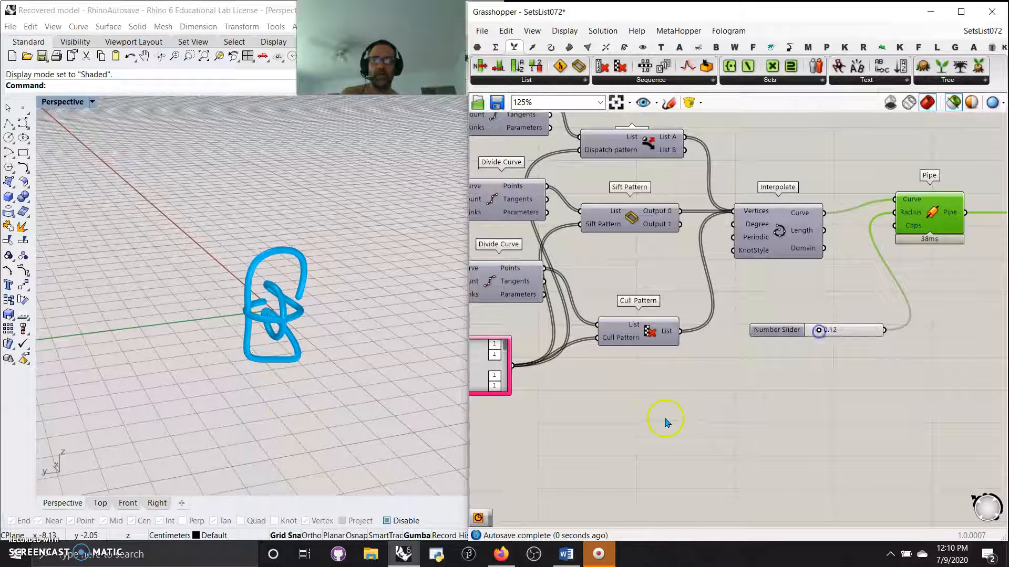
# Randomize the Gene Pool by 100% again to generate a different pipe form.
pyautogui.moveTo(666, 423); pyautogui.dragTo(739, 405, button='right')
pyautogui.rightClick(564, 361)
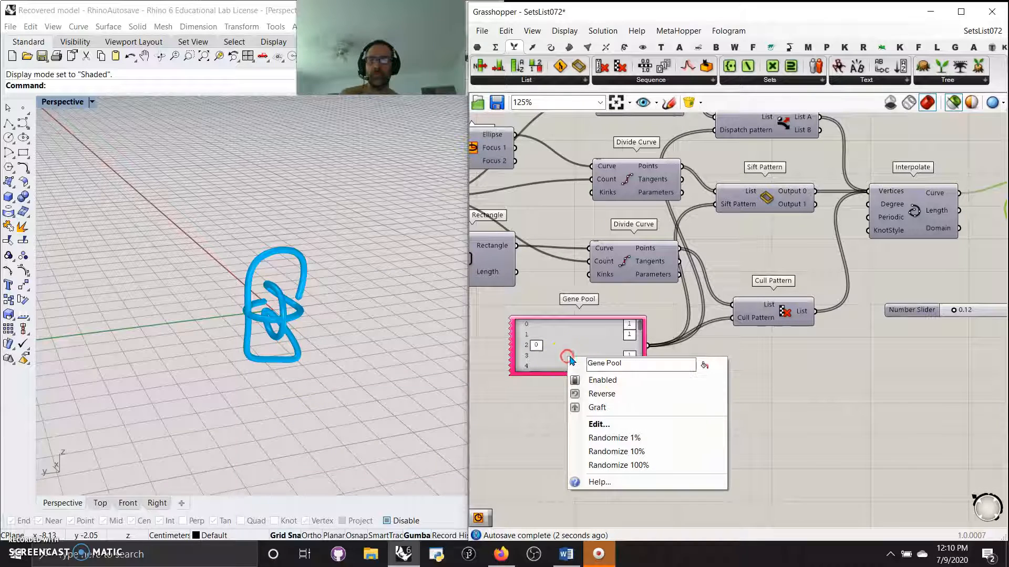
pyautogui.click(616, 463)
pyautogui.moveTo(666, 440); pyautogui.dragTo(805, 442, button='right')
pyautogui.moveTo(298, 342); pyautogui.dragTo(354, 376, button='right')
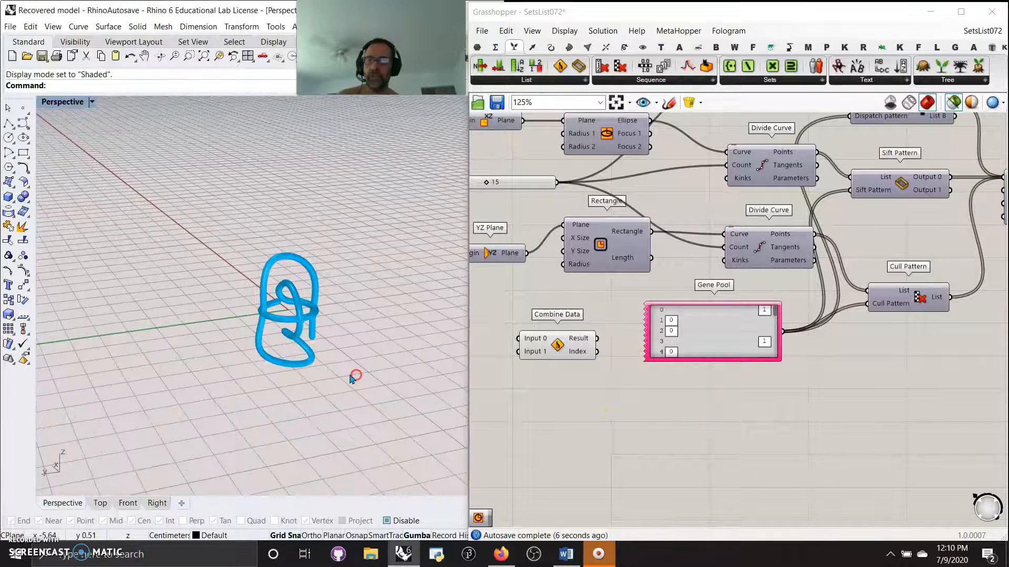
# Review the rest of the definition, from the play parameters and surface components through to Isotrim, Area and Orient.
pyautogui.moveTo(772, 428); pyautogui.dragTo(686, 441, button='right')
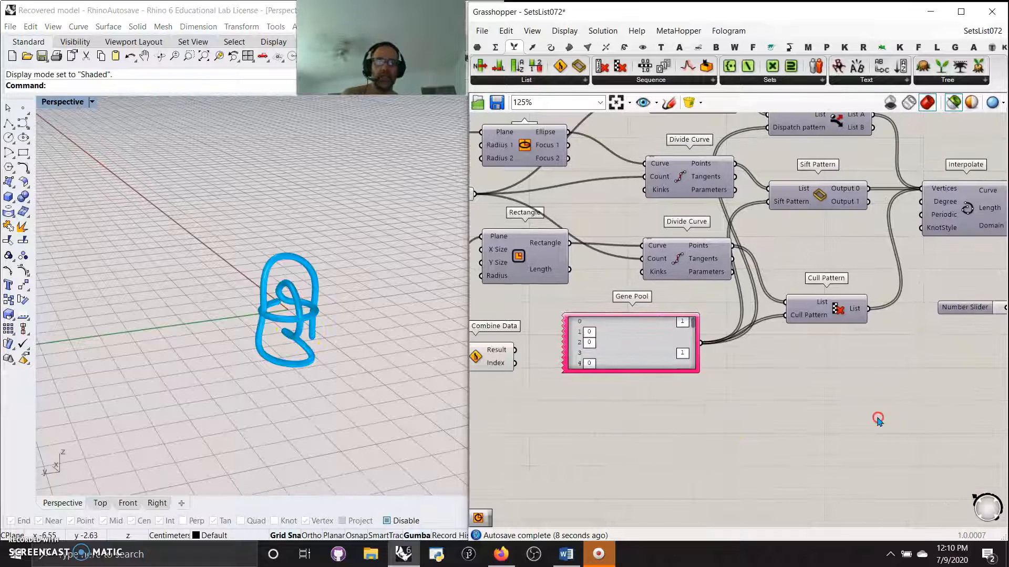
pyautogui.moveTo(879, 419); pyautogui.dragTo(685, 454, button='right')
pyautogui.moveTo(904, 400)
pyautogui.mouseDown(button='right')
pyautogui.moveTo(630, 456)
pyautogui.moveTo(534, 386)
pyautogui.mouseUp(button='right')
pyautogui.scroll(-4, 587, 351)
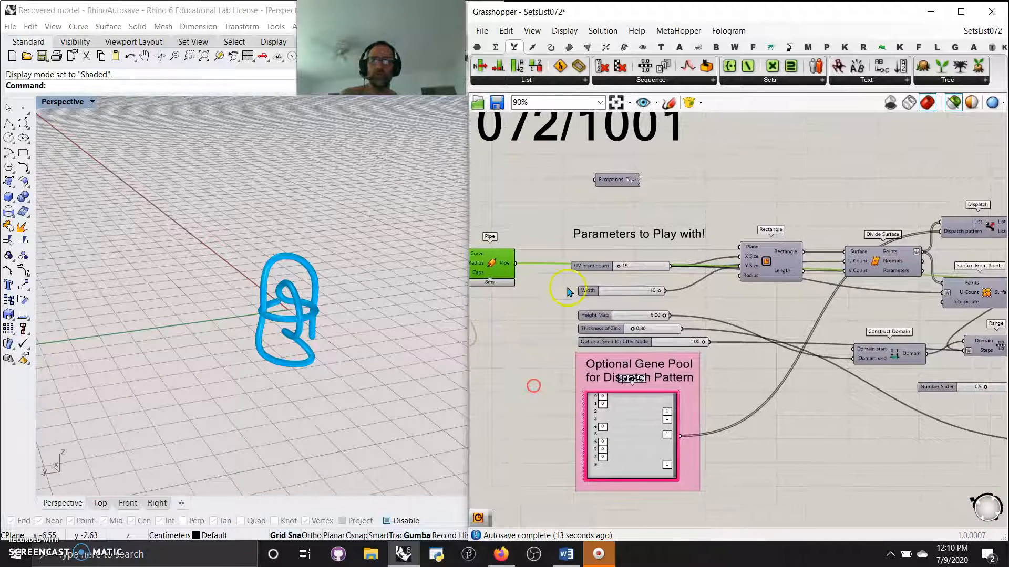
pyautogui.moveTo(770, 309); pyautogui.dragTo(704, 318, button='right')
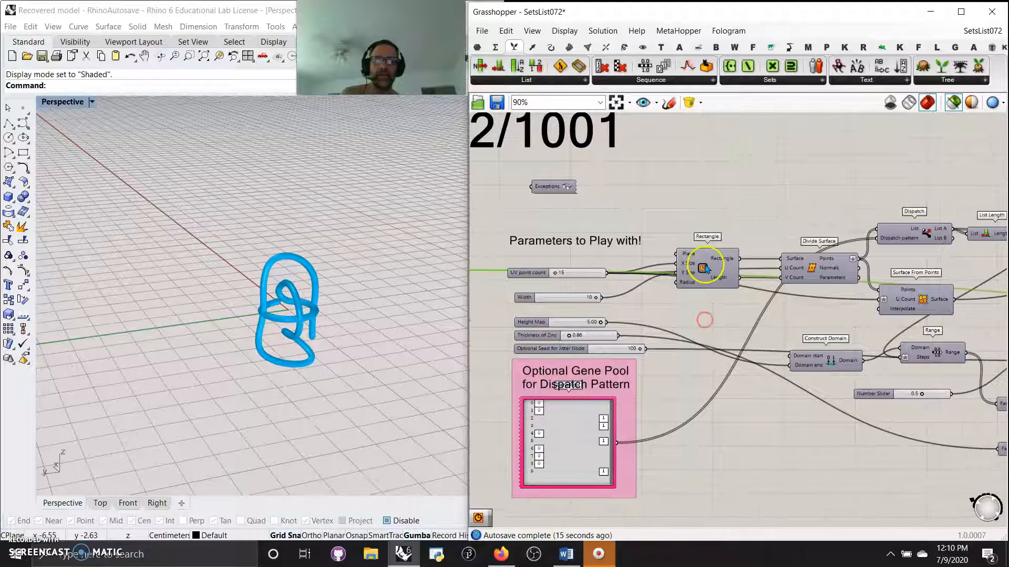
pyautogui.moveTo(816, 324); pyautogui.dragTo(658, 313, button='right')
pyautogui.moveTo(951, 293); pyautogui.dragTo(706, 394, button='right')
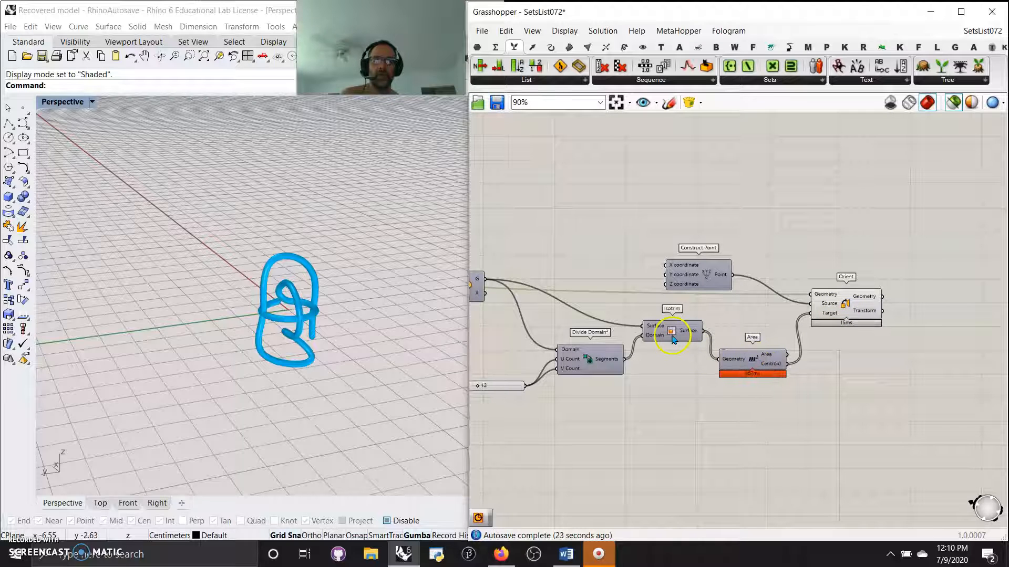
pyautogui.moveTo(565, 446); pyautogui.dragTo(830, 446, button='right')
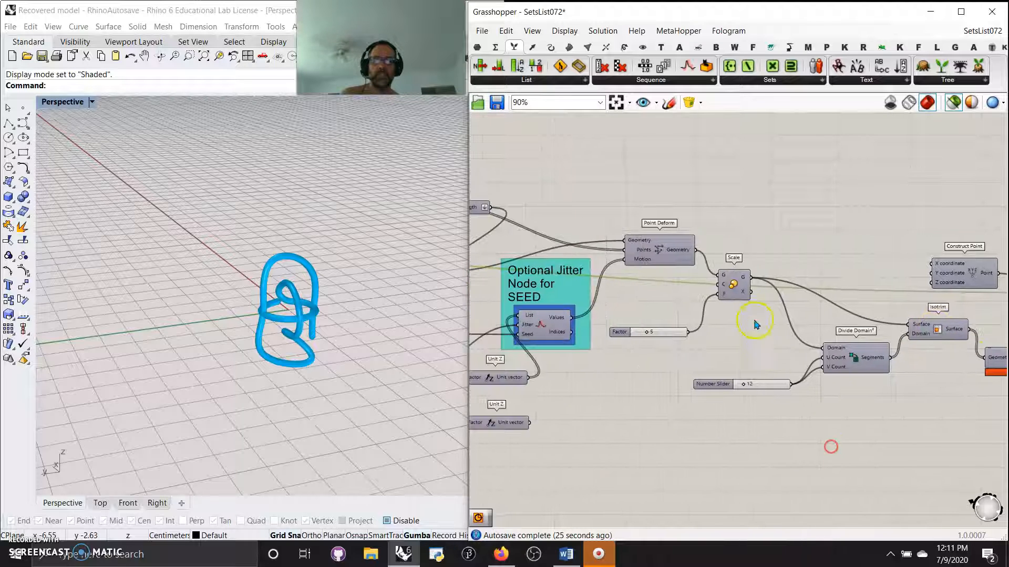
# Preview the deformed surface from the Scale component and view it as a whole.
pyautogui.click(731, 287)
pyautogui.scroll(-10, 139, 352)
pyautogui.moveTo(187, 334); pyautogui.dragTo(325, 365, button='right')
pyautogui.scroll(-4, 326, 364)
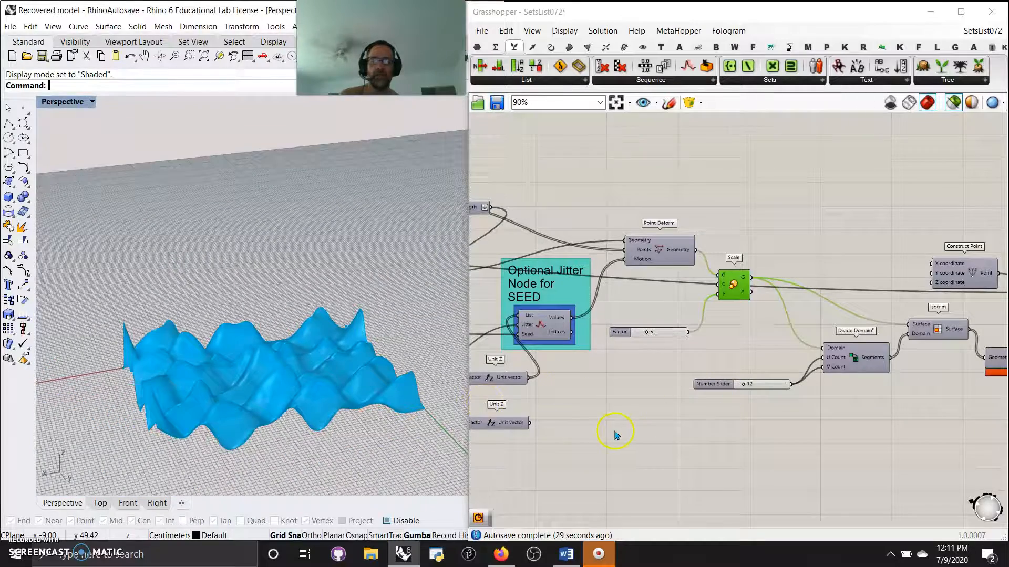
# Disable the Divide Domain², Construct Point, Isotrim, Area and Orient components together.
pyautogui.moveTo(615, 431); pyautogui.dragTo(664, 423, button='right')
pyautogui.moveTo(890, 237)
pyautogui.mouseDown(button='right')
pyautogui.moveTo(882, 222)
pyautogui.moveTo(677, 199)
pyautogui.mouseUp(button='right')
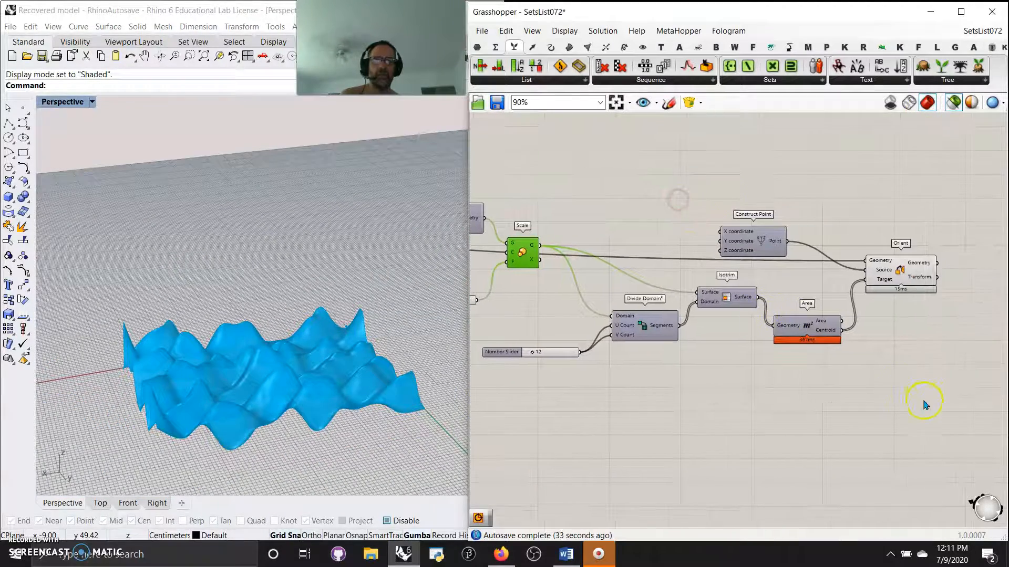
pyautogui.moveTo(939, 408); pyautogui.dragTo(563, 167)
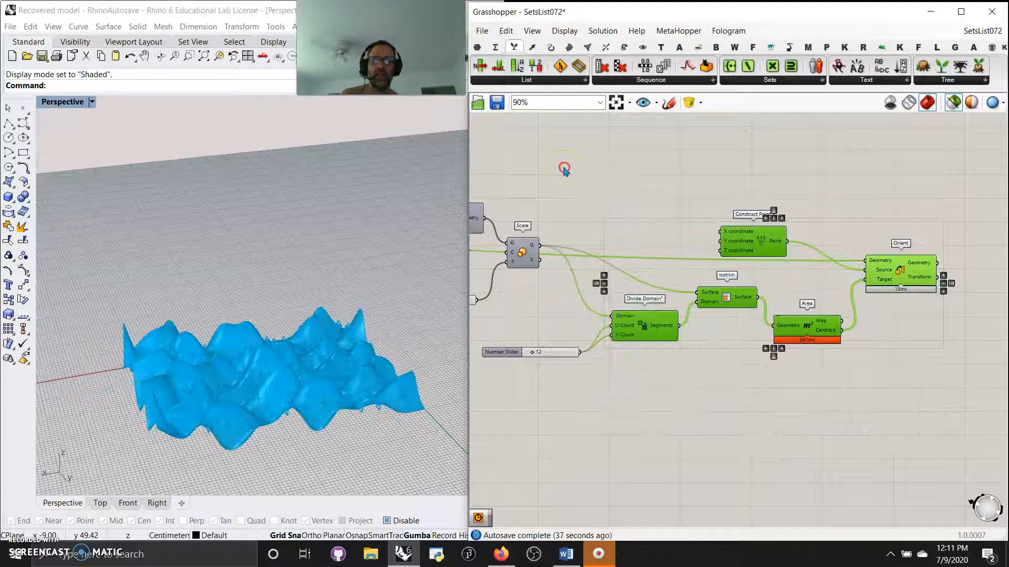
pyautogui.rightClick(563, 167)
pyautogui.click(598, 216)
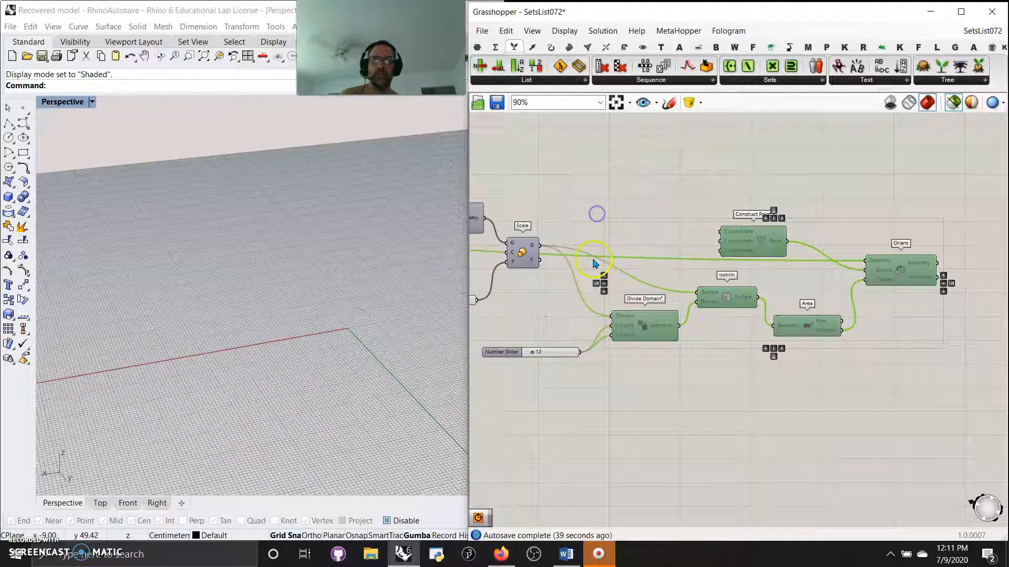
# Preview the Scale component's deformed surface and randomize the optional Dispatch pattern Gene Pool by 100%.
pyautogui.moveTo(581, 207); pyautogui.dragTo(763, 186, button='right')
pyautogui.click(706, 227)
pyautogui.moveTo(496, 380); pyautogui.dragTo(750, 383, button='right')
pyautogui.moveTo(611, 440); pyautogui.dragTo(729, 472, button='right')
pyautogui.scroll(-2, 720, 477)
pyautogui.rightClick(523, 407)
pyautogui.click(549, 497)
pyautogui.rightClick(520, 410)
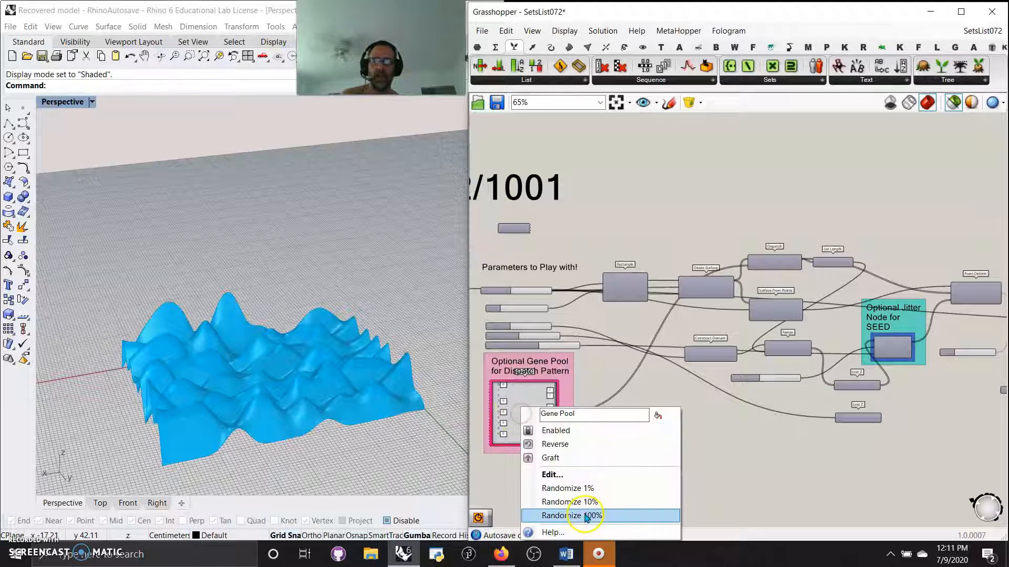
pyautogui.click(588, 512)
# Set the optional seed for the Jitter node to 100 and the Height Map to 5.00.
pyautogui.scroll(3, 548, 349)
pyautogui.scroll(1, 548, 350)
pyautogui.moveTo(619, 350); pyautogui.dragTo(649, 351)
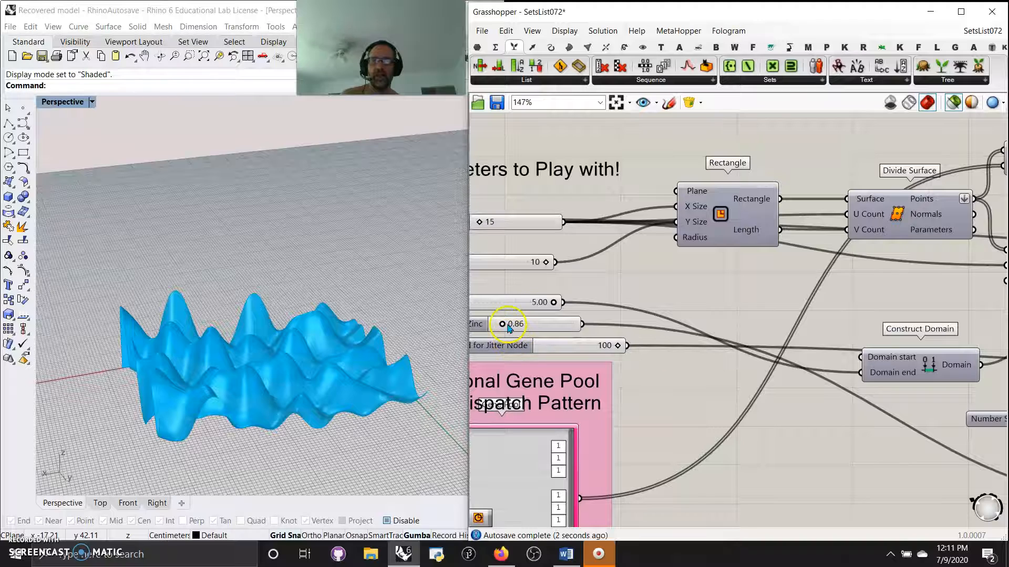
pyautogui.moveTo(550, 303)
pyautogui.mouseDown()
pyautogui.moveTo(525, 303)
pyautogui.moveTo(567, 304)
pyautogui.mouseUp()
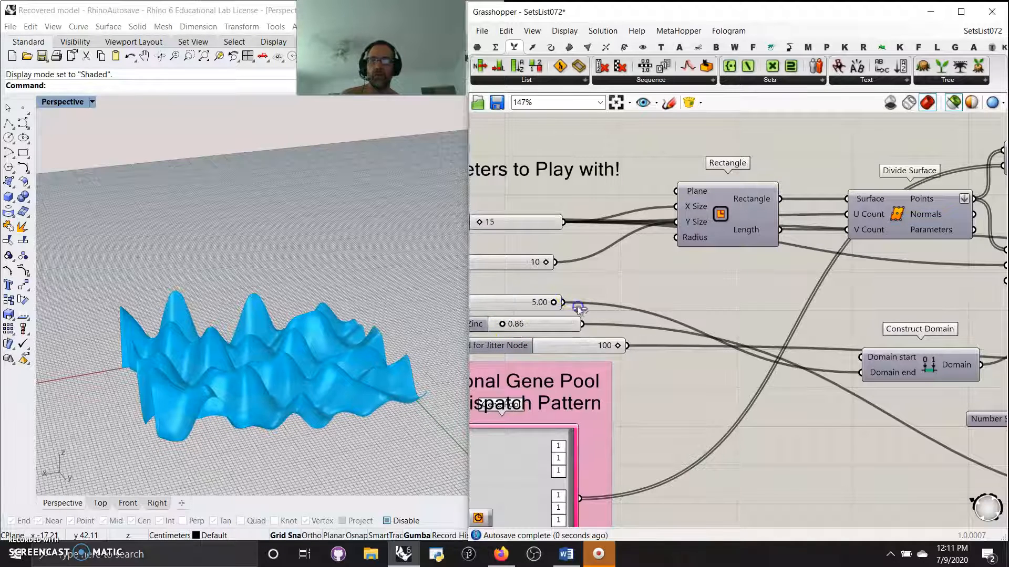
# Set the UV point count among the play parameters to 18.
pyautogui.moveTo(579, 283); pyautogui.dragTo(682, 295, button='right')
pyautogui.moveTo(663, 276)
pyautogui.mouseDown()
pyautogui.moveTo(633, 277)
pyautogui.moveTo(663, 276)
pyautogui.mouseUp()
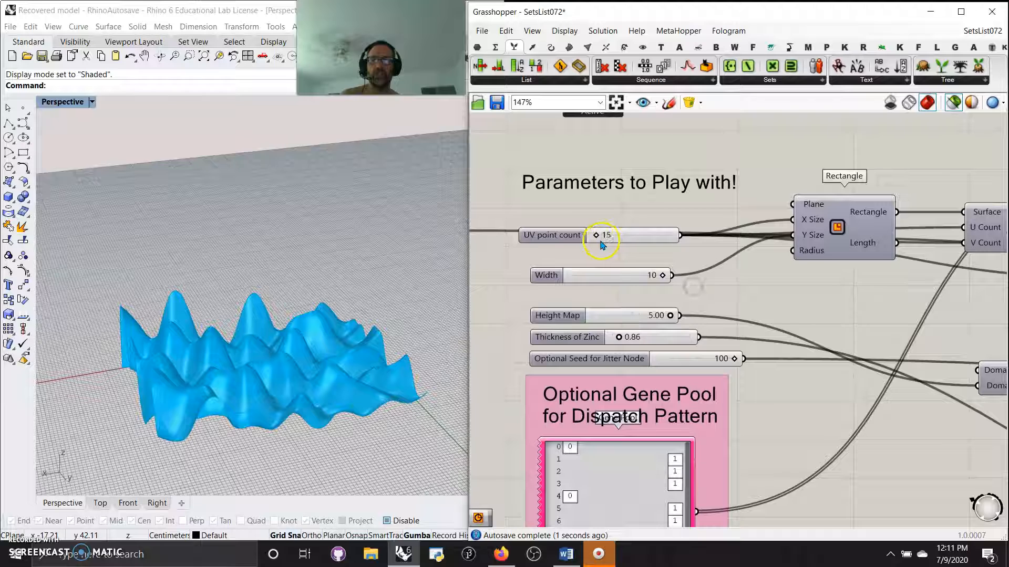
pyautogui.moveTo(594, 237)
pyautogui.mouseDown()
pyautogui.moveTo(605, 235)
pyautogui.moveTo(577, 247)
pyautogui.moveTo(597, 239)
pyautogui.mouseUp()
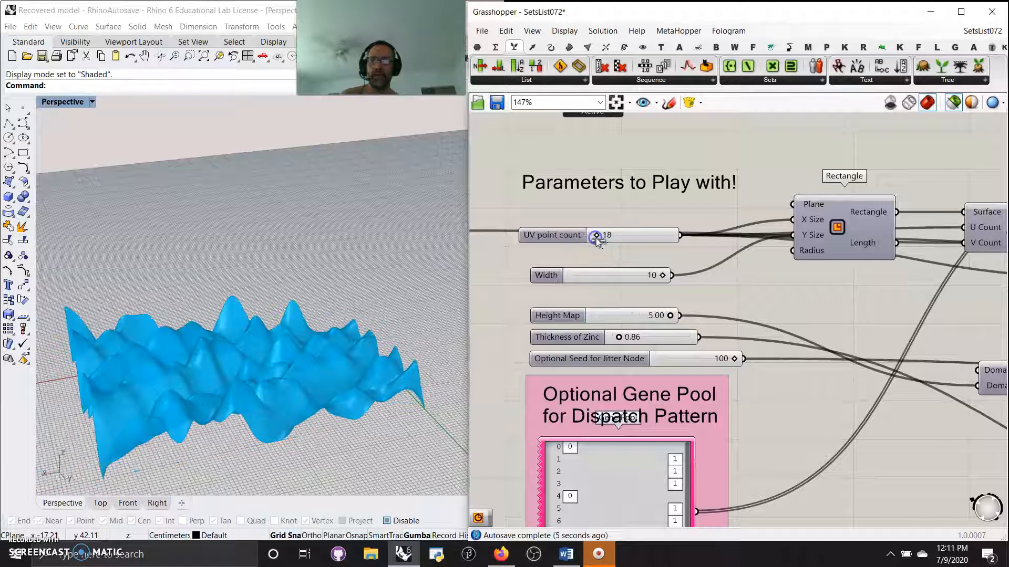
# Set the number slider feeding the Jitter component's Jitter input to 0.4.
pyautogui.moveTo(786, 290); pyautogui.dragTo(584, 246, button='right')
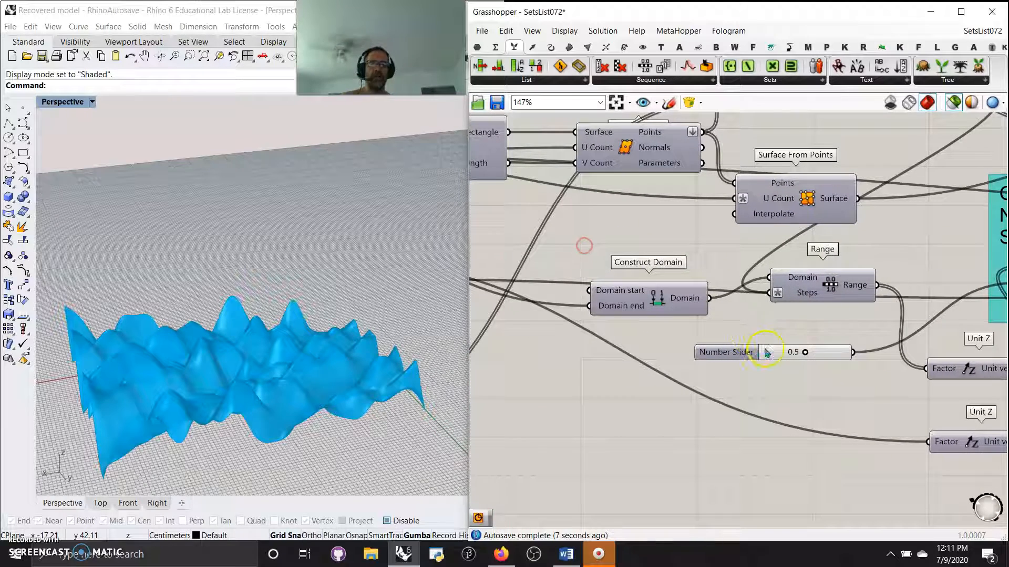
pyautogui.moveTo(809, 352); pyautogui.dragTo(731, 374, button='right')
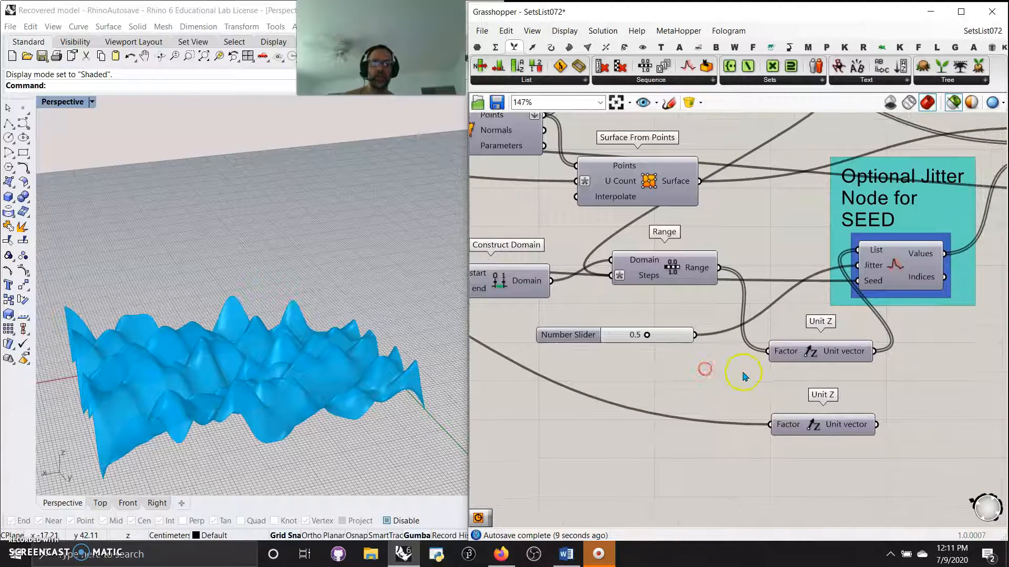
pyautogui.moveTo(649, 337)
pyautogui.mouseDown()
pyautogui.moveTo(676, 337)
pyautogui.moveTo(604, 339)
pyautogui.moveTo(640, 344)
pyautogui.mouseUp()
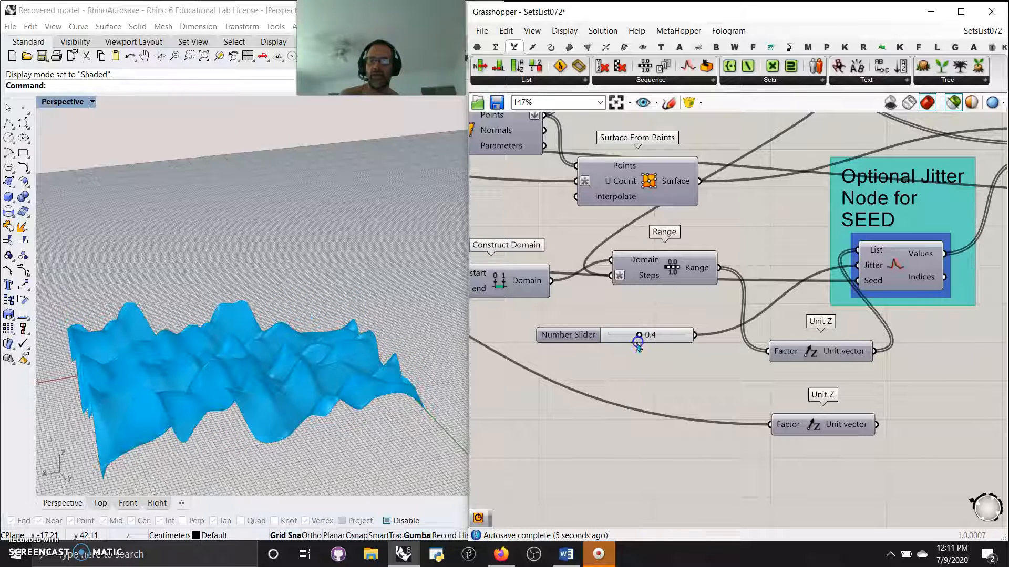
# Delete the lower Unit Z component whose output is not connected.
pyautogui.moveTo(740, 385); pyautogui.dragTo(564, 351, button='right')
pyautogui.click(673, 397)
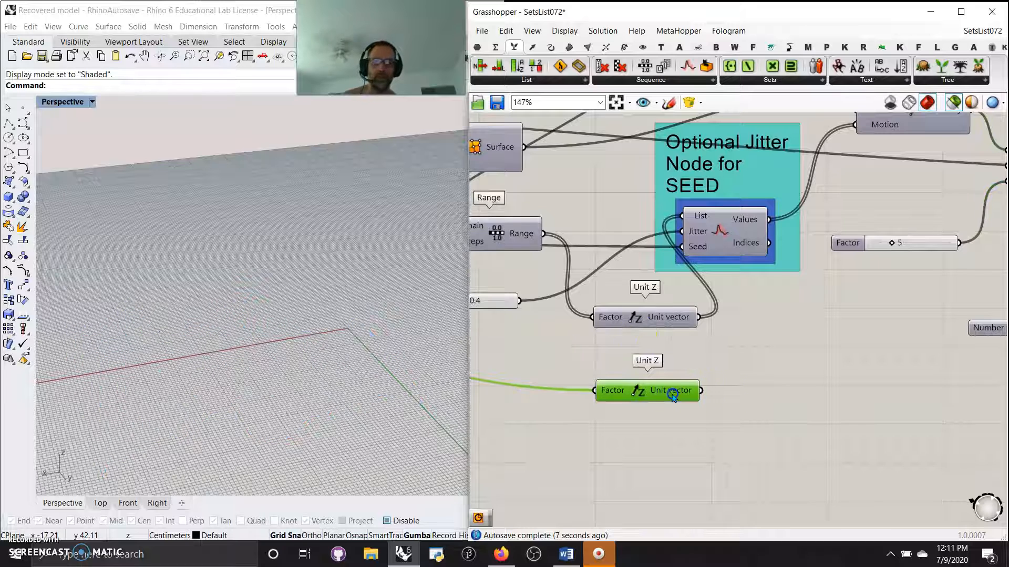
pyautogui.press('Delete')
# Preview the Scale component and set its Factor slider to 6.
pyautogui.moveTo(818, 323); pyautogui.dragTo(588, 403, button='right')
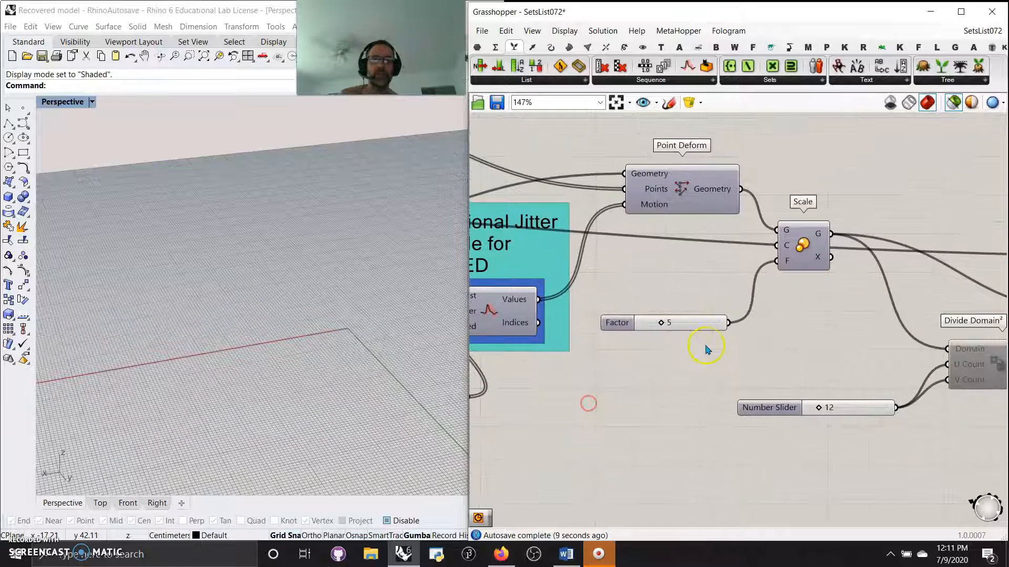
pyautogui.click(800, 249)
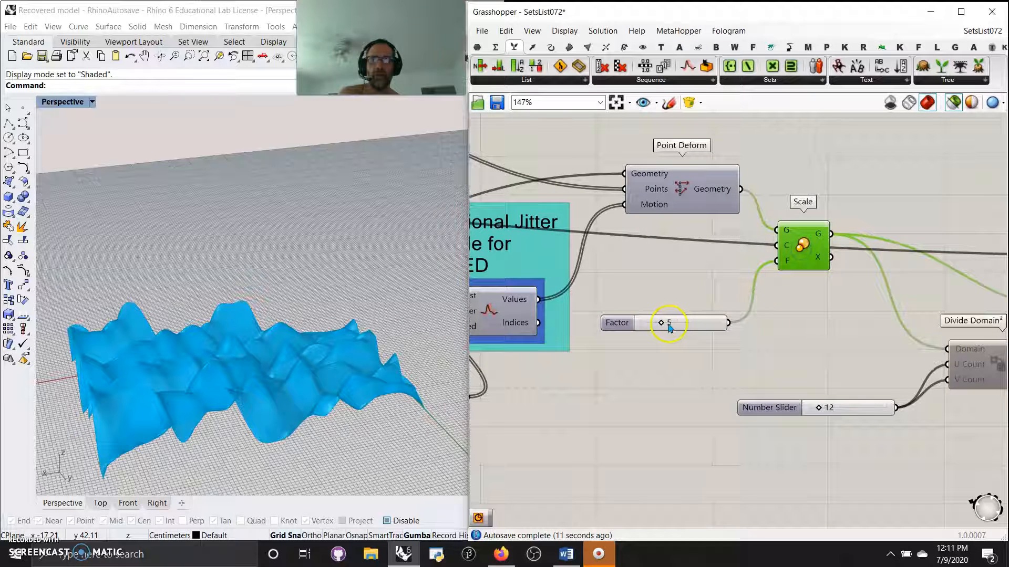
pyautogui.moveTo(666, 325)
pyautogui.mouseDown()
pyautogui.moveTo(678, 324)
pyautogui.moveTo(665, 333)
pyautogui.mouseUp()
# Enable the Divide Domain², Construct Point, Isotrim, Area and Orient components together.
pyautogui.moveTo(826, 337); pyautogui.dragTo(591, 302, button='right')
pyautogui.moveTo(830, 404); pyautogui.dragTo(751, 423, button='right')
pyautogui.scroll(-3, 800, 430)
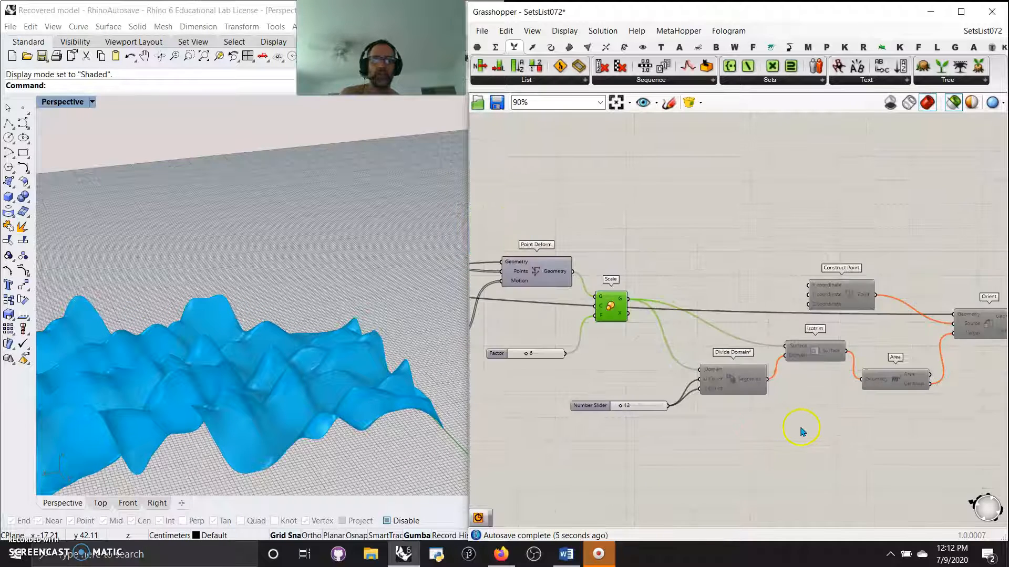
pyautogui.scroll(-2, 793, 436)
pyautogui.moveTo(855, 428); pyautogui.dragTo(569, 231)
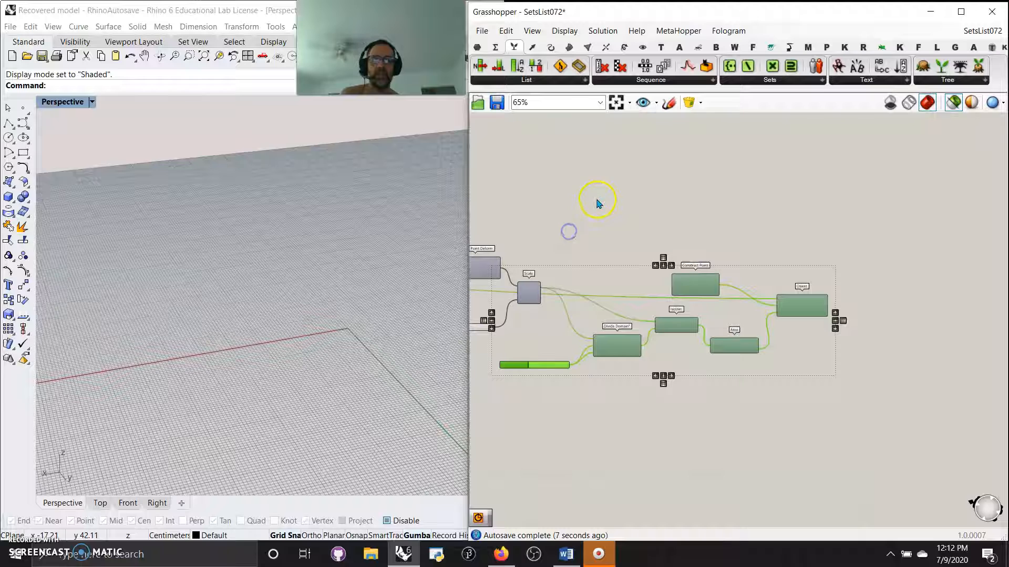
pyautogui.rightClick(599, 204)
pyautogui.click(630, 235)
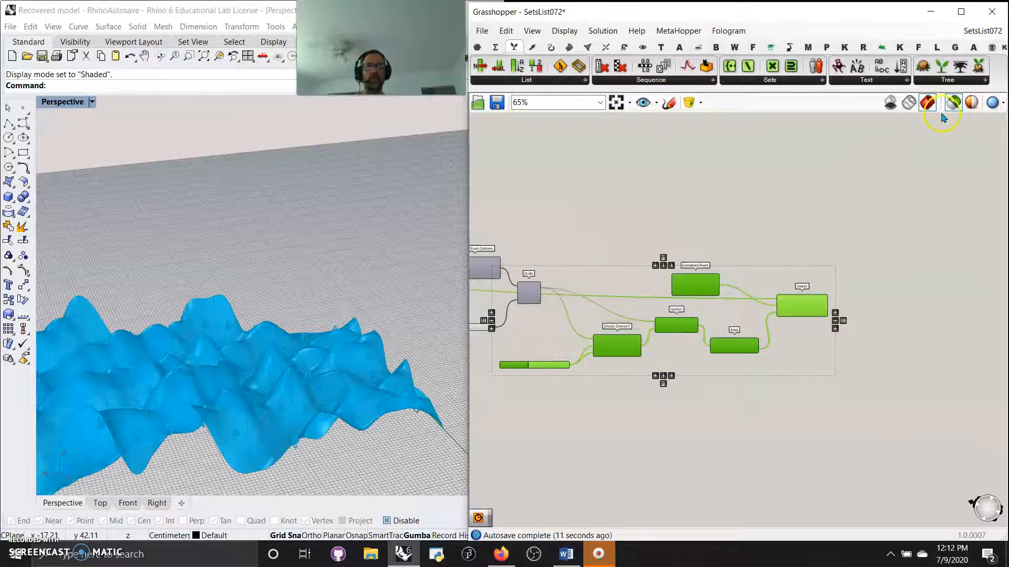
# Turn off the selected-only preview to show just the pipe forms oriented to the Isotrim patch centroids.
pyautogui.moveTo(241, 415); pyautogui.dragTo(304, 422, button='right')
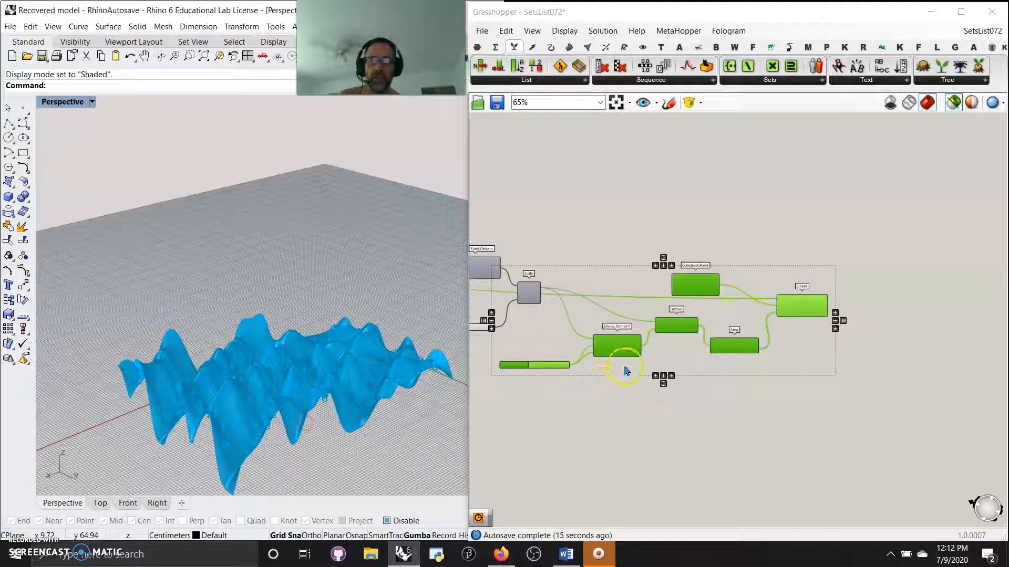
pyautogui.scroll(5, 614, 381)
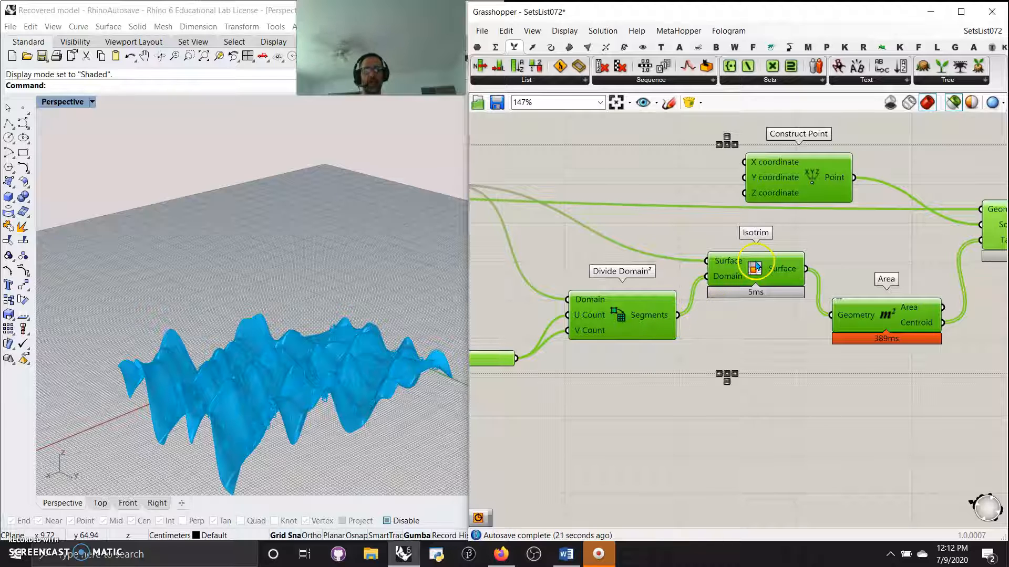
pyautogui.moveTo(859, 395); pyautogui.dragTo(756, 364, button='right')
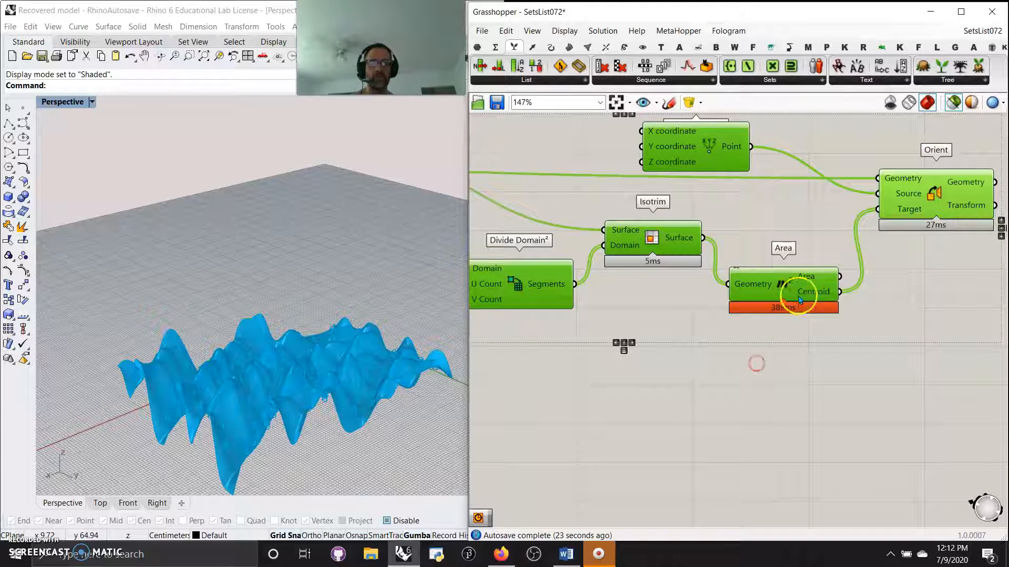
pyautogui.click(952, 104)
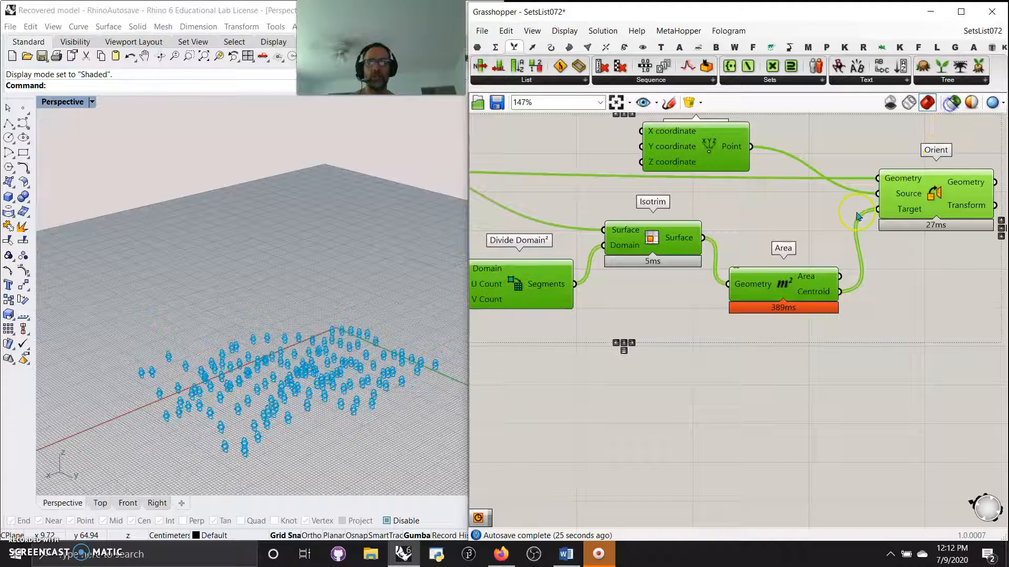
# Examine the pipe forms distributed over the hidden surface from close up, from a low angle and as a whole.
pyautogui.scroll(5, 294, 415)
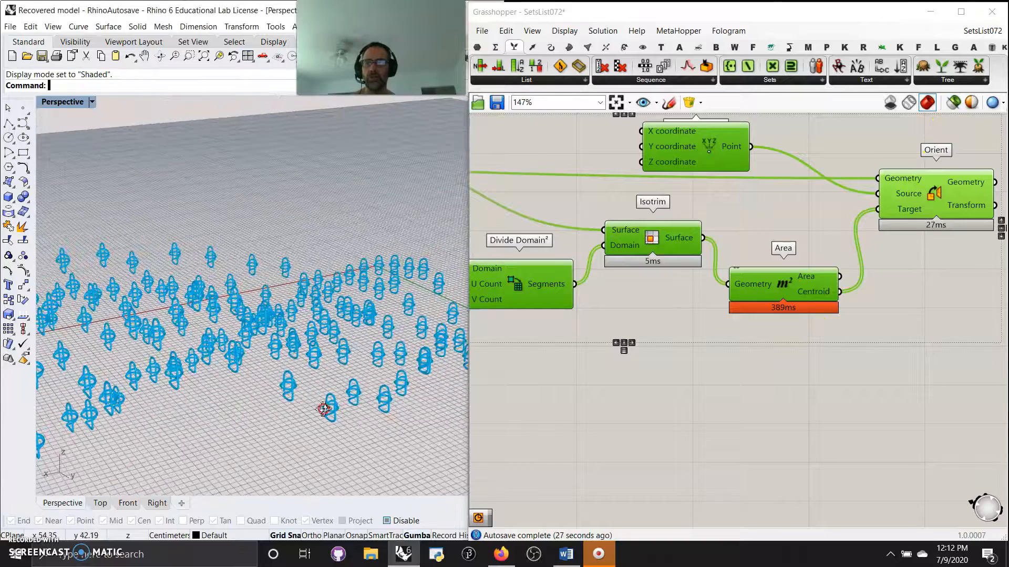
pyautogui.click(718, 148)
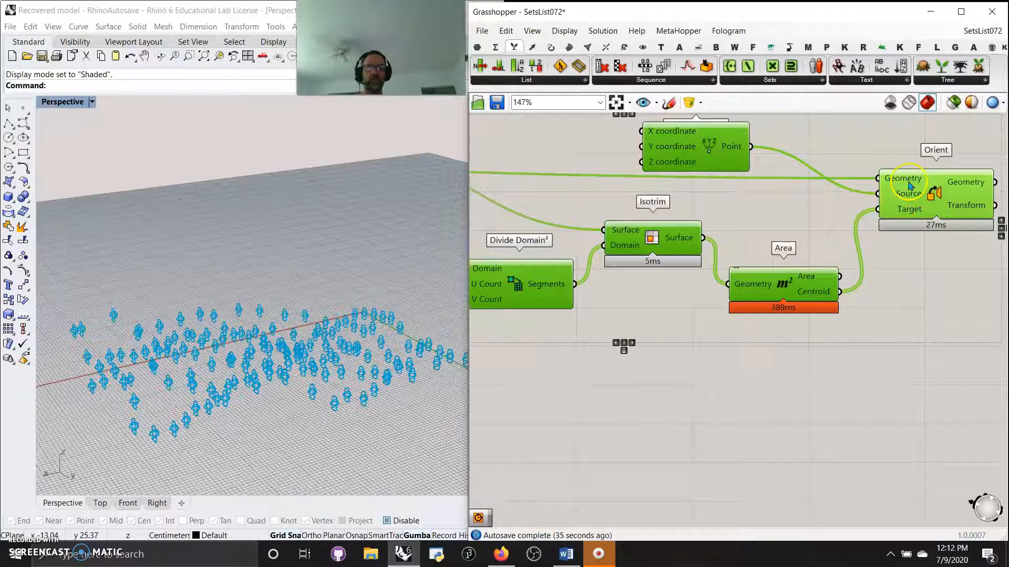
pyautogui.scroll(4, 252, 397)
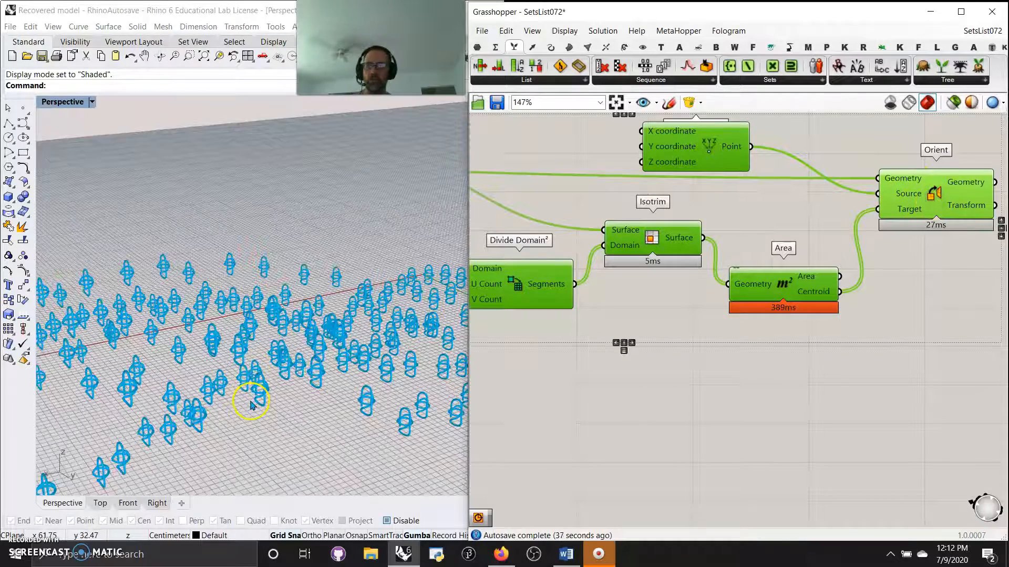
pyautogui.scroll(5, 287, 387)
pyautogui.moveTo(300, 206); pyautogui.dragTo(301, 214, button='right')
pyautogui.scroll(-10, 316, 209)
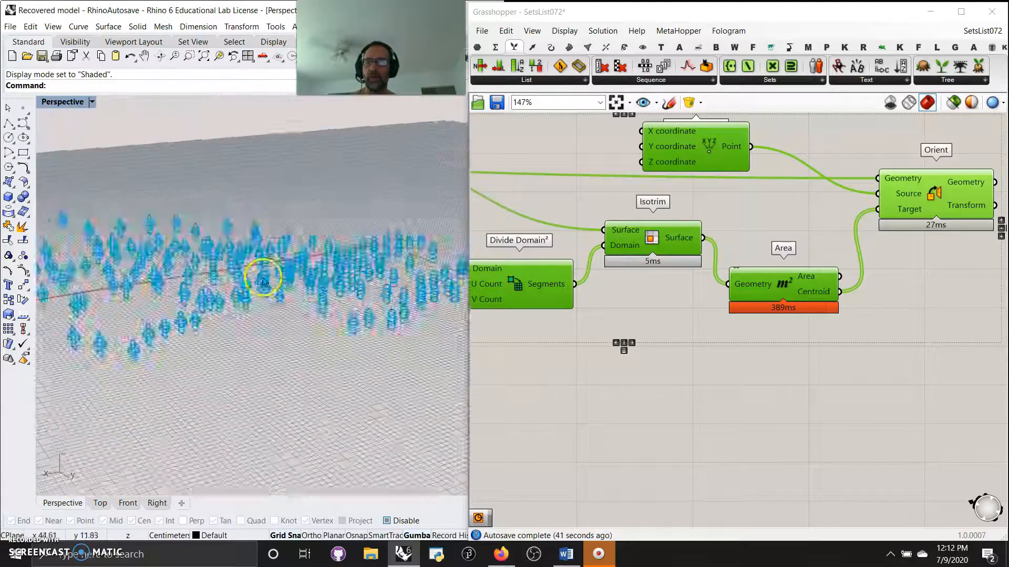
pyautogui.moveTo(265, 286); pyautogui.dragTo(286, 241, button='right')
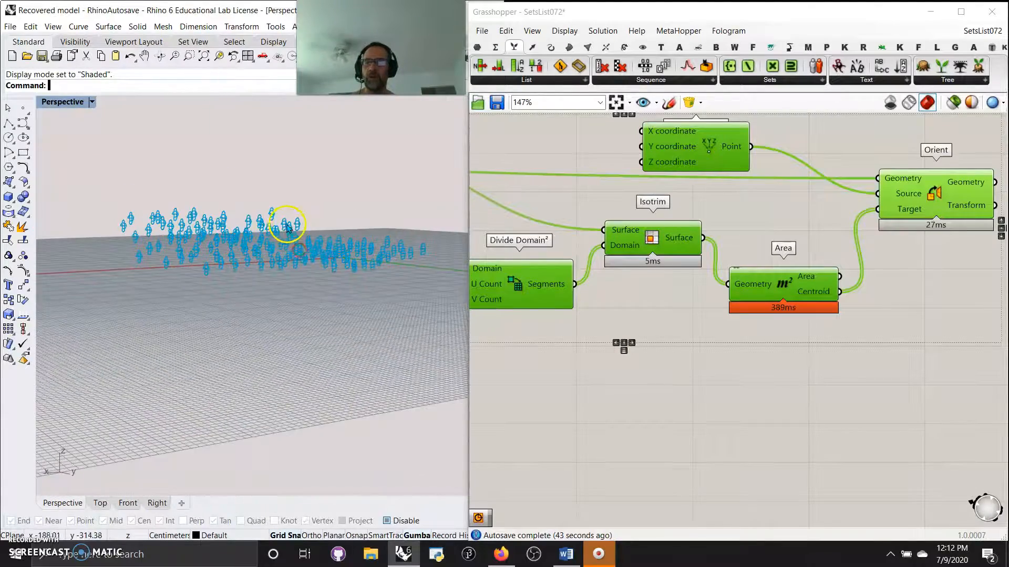
pyautogui.scroll(12, 308, 231)
pyautogui.moveTo(286, 319); pyautogui.dragTo(290, 316, button='right')
pyautogui.scroll(-4, 288, 311)
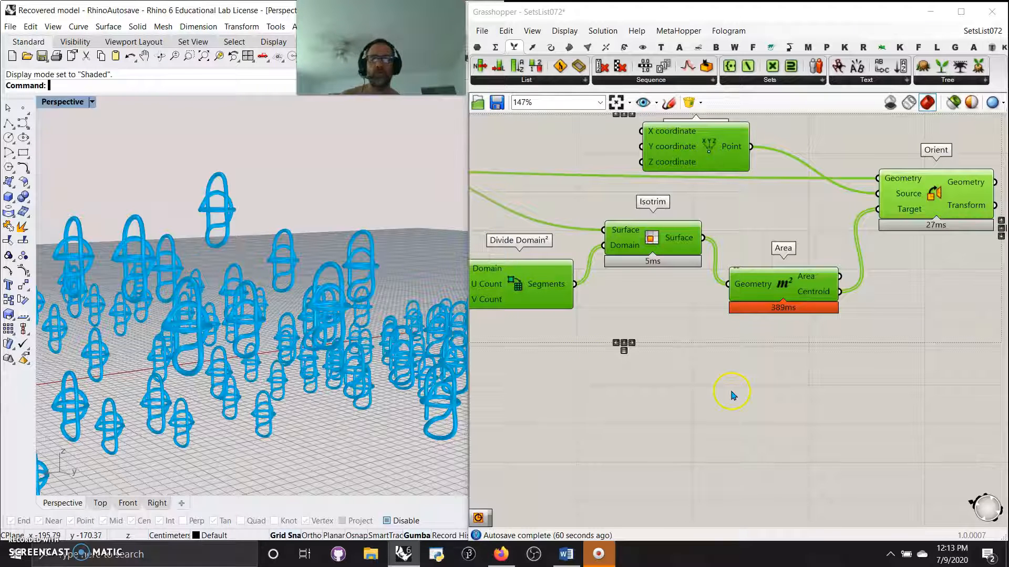
# Move the unconnected Combine Data component from beside the Gene Pool to below the 0.12 pipe radius slider.
pyautogui.scroll(-10, 611, 379)
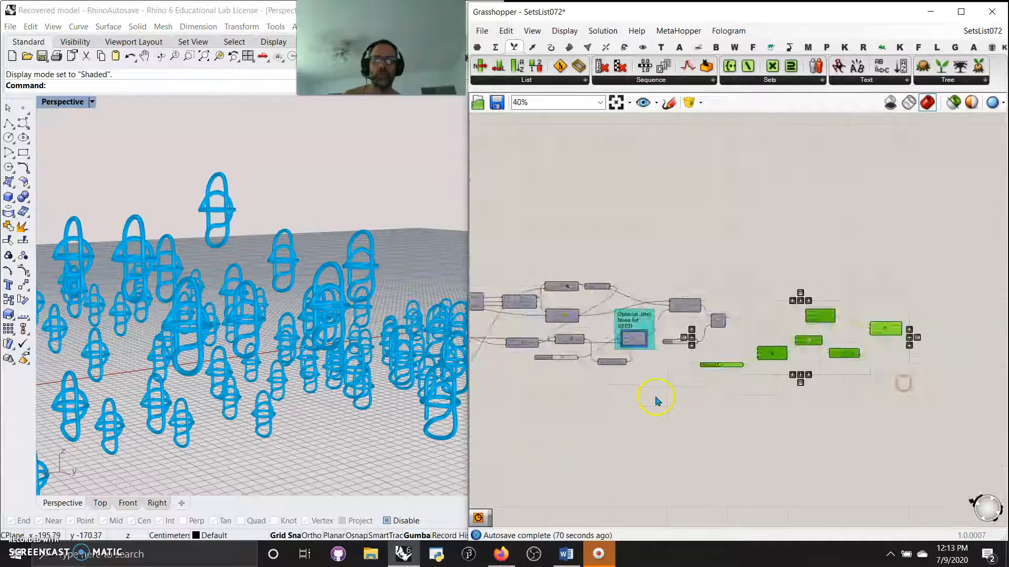
pyautogui.scroll(10, 726, 356)
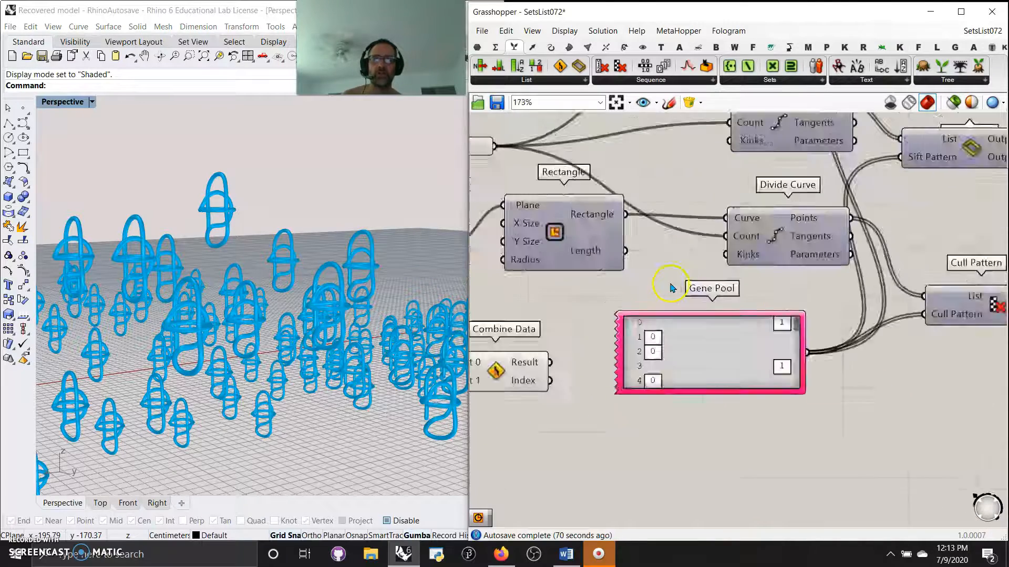
pyautogui.moveTo(726, 355); pyautogui.dragTo(568, 449, button='right')
pyautogui.scroll(-2, 658, 383)
pyautogui.moveTo(799, 370); pyautogui.dragTo(663, 336, button='right')
pyautogui.moveTo(752, 495); pyautogui.dragTo(697, 497, button='right')
pyautogui.moveTo(660, 237); pyautogui.dragTo(862, 368, button='right')
pyautogui.moveTo(557, 305); pyautogui.dragTo(768, 291, button='right')
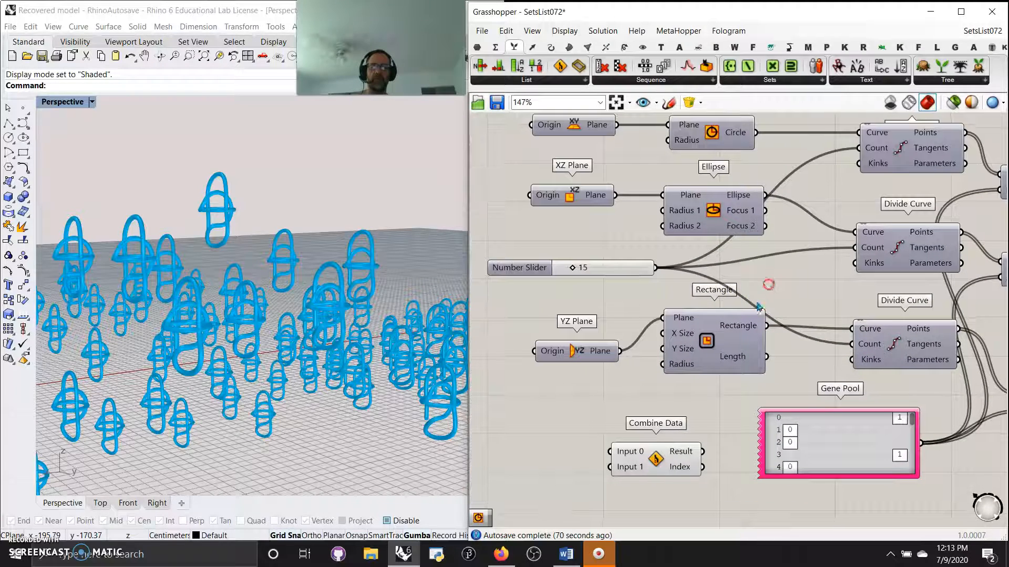
pyautogui.moveTo(663, 469); pyautogui.dragTo(574, 433)
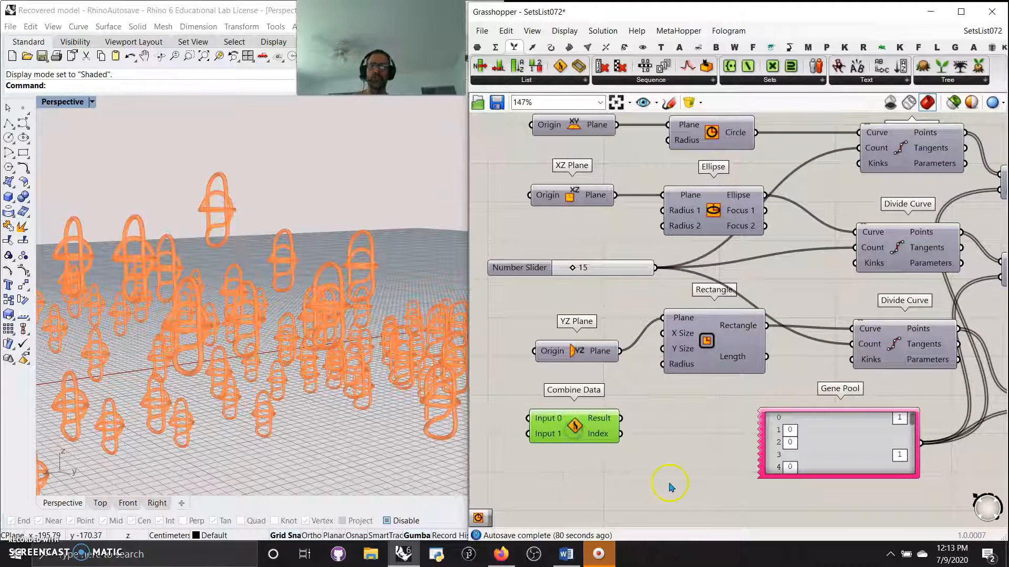
pyautogui.moveTo(669, 487); pyautogui.dragTo(624, 446, button='right')
pyautogui.moveTo(531, 395); pyautogui.dragTo(857, 471)
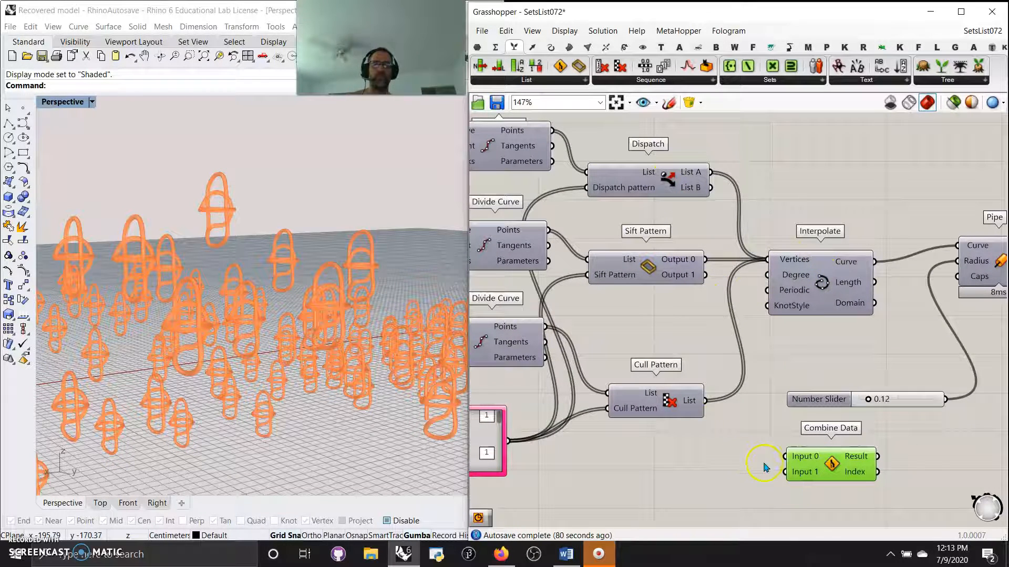
pyautogui.moveTo(796, 261)
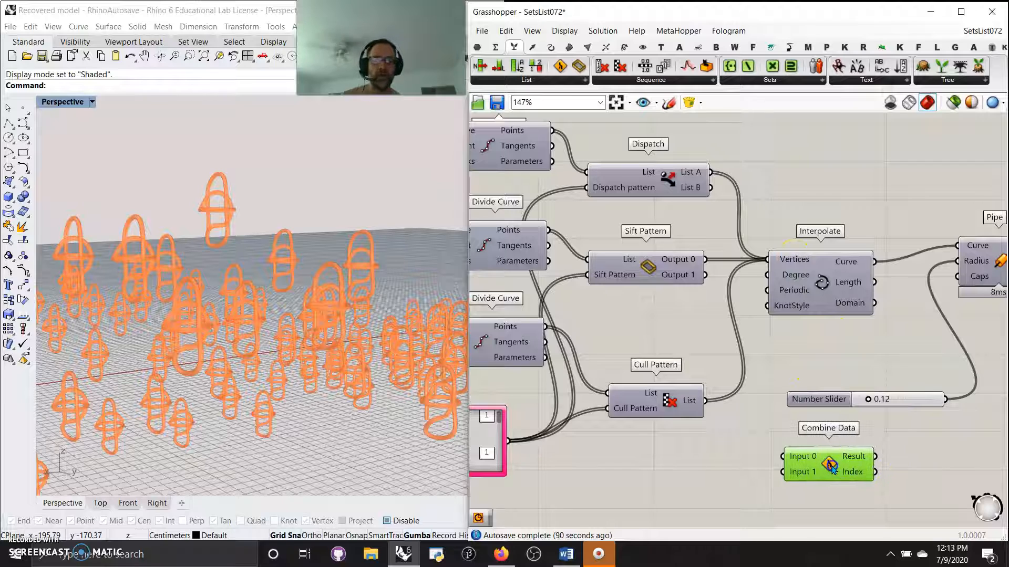
# Select all components of the definition below the title and group them together.
pyautogui.moveTo(885, 468); pyautogui.dragTo(735, 459, button='right')
pyautogui.scroll(-3, 772, 403)
pyautogui.moveTo(799, 447); pyautogui.dragTo(740, 402, button='right')
pyautogui.scroll(-7, 828, 362)
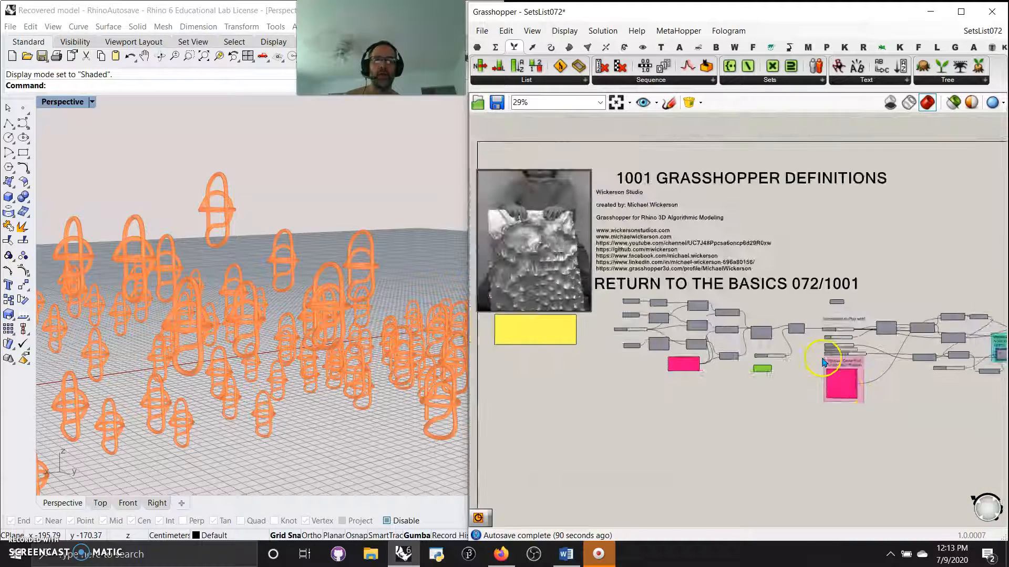
pyautogui.scroll(-3, 846, 386)
pyautogui.moveTo(865, 435); pyautogui.dragTo(723, 420, button='right')
pyautogui.moveTo(940, 400); pyautogui.dragTo(557, 321)
pyautogui.moveTo(594, 443); pyautogui.dragTo(597, 443, button='right')
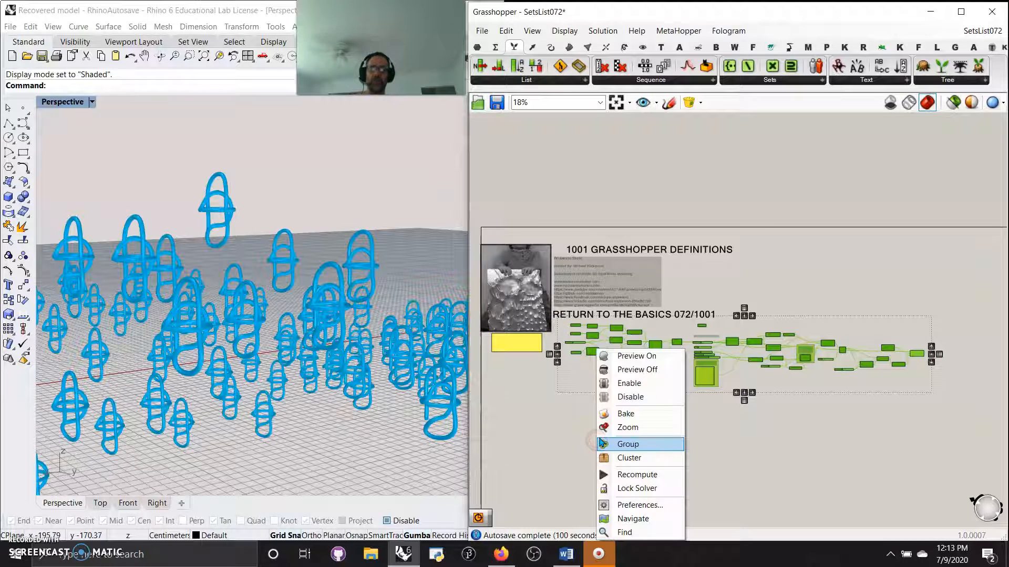
pyautogui.click(628, 445)
# Change the colour of the group around the whole definition from purple to light green.
pyautogui.rightClick(675, 374)
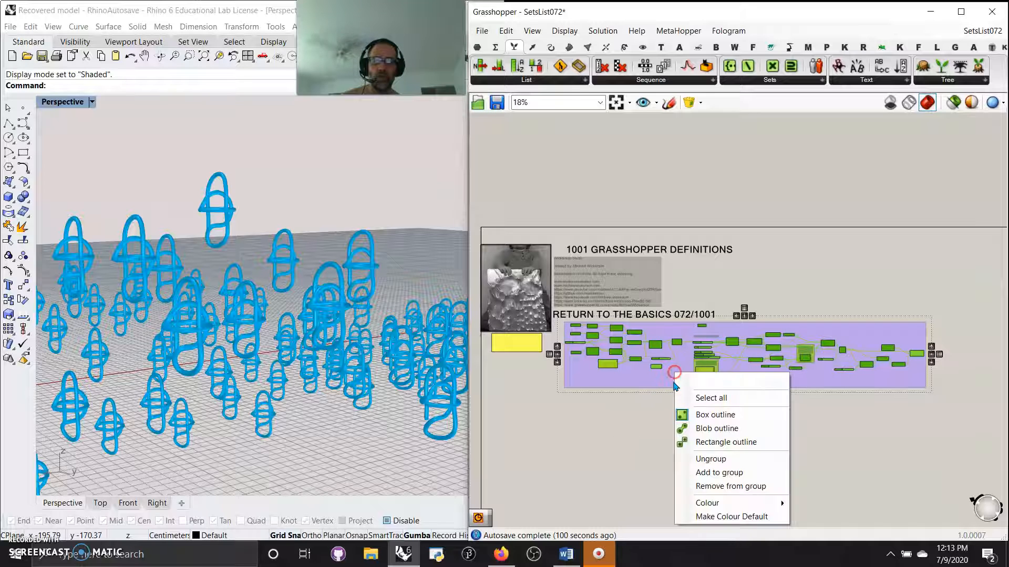
pyautogui.click(895, 415)
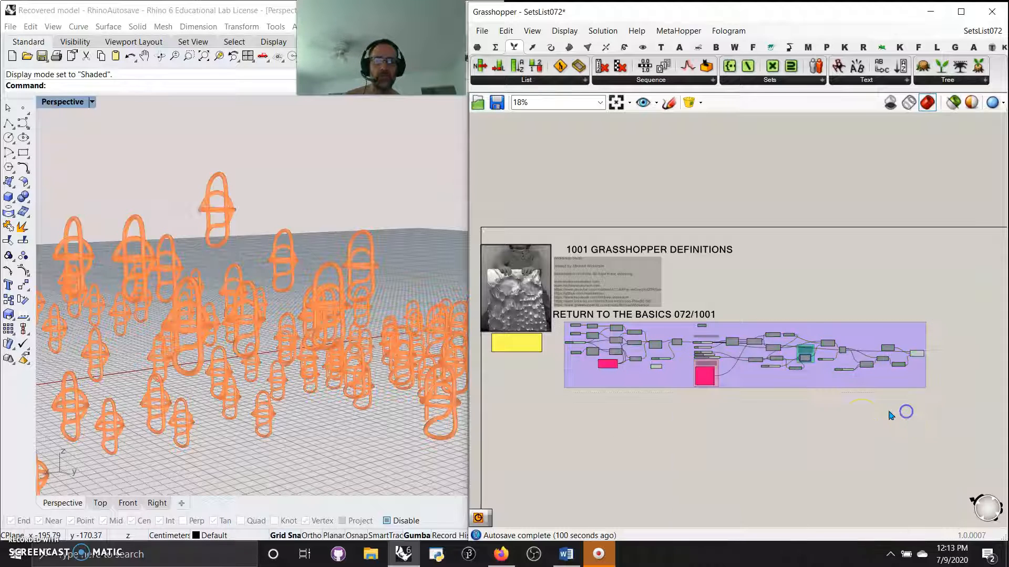
pyautogui.rightClick(822, 385)
pyautogui.click(876, 515)
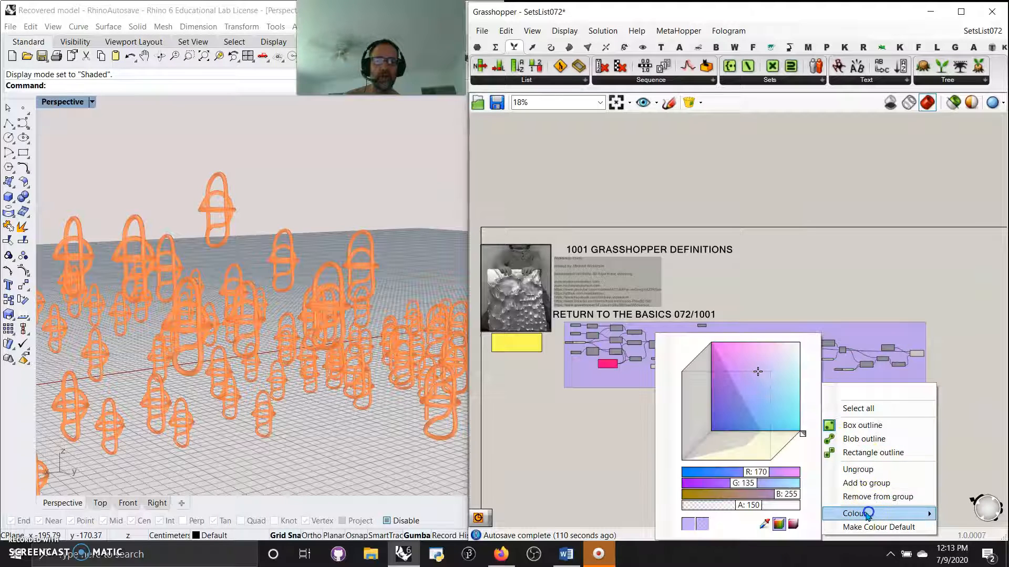
pyautogui.click(768, 410)
pyautogui.rightClick(792, 386)
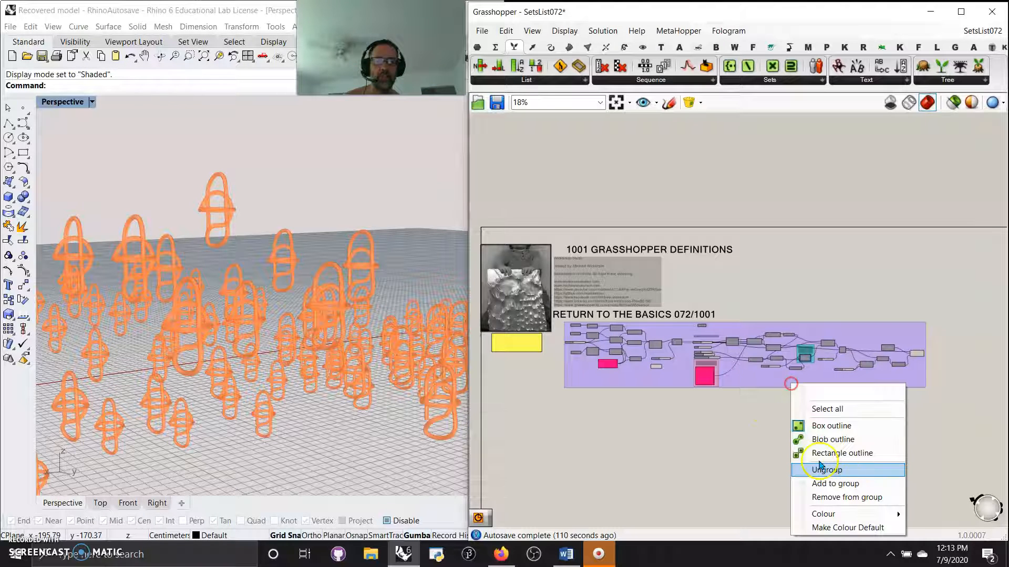
pyautogui.moveTo(839, 516)
pyautogui.click(780, 455)
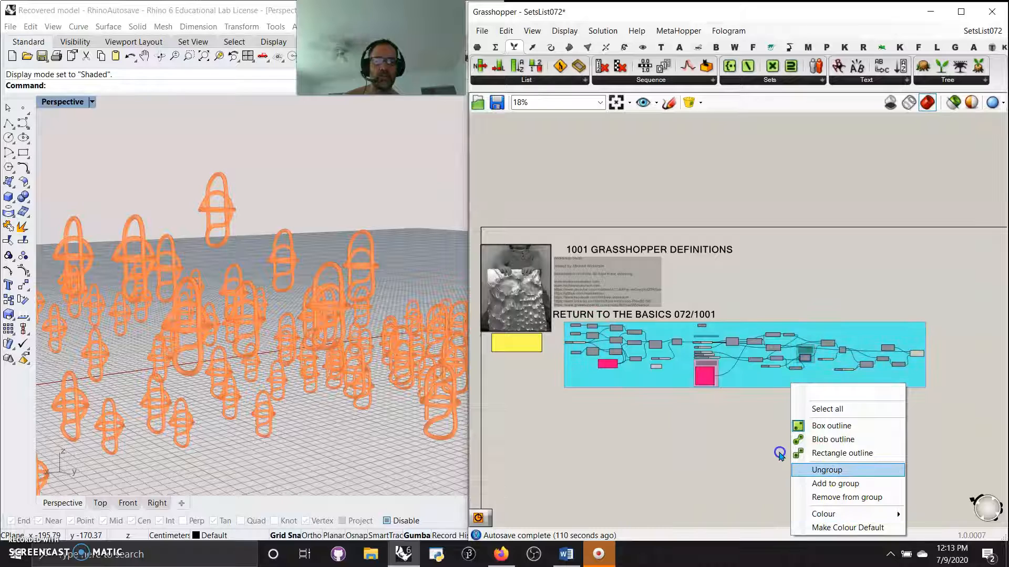
pyautogui.click(743, 432)
# Shift the green group slightly on the canvas and save the SetsList072 document.
pyautogui.moveTo(773, 377)
pyautogui.mouseDown()
pyautogui.moveTo(752, 380)
pyautogui.moveTo(767, 379)
pyautogui.mouseUp()
pyautogui.click(481, 31)
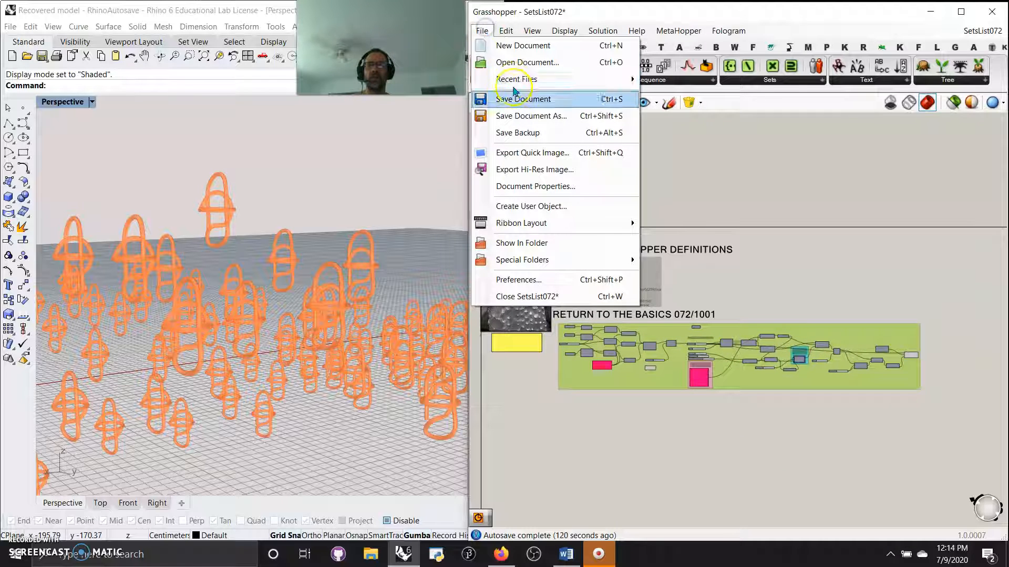
pyautogui.click(520, 99)
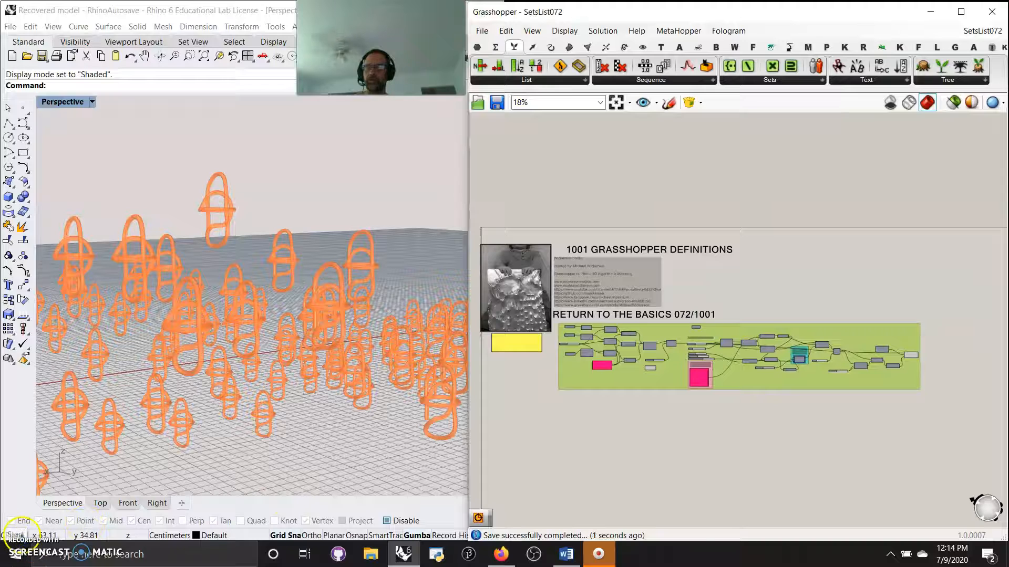